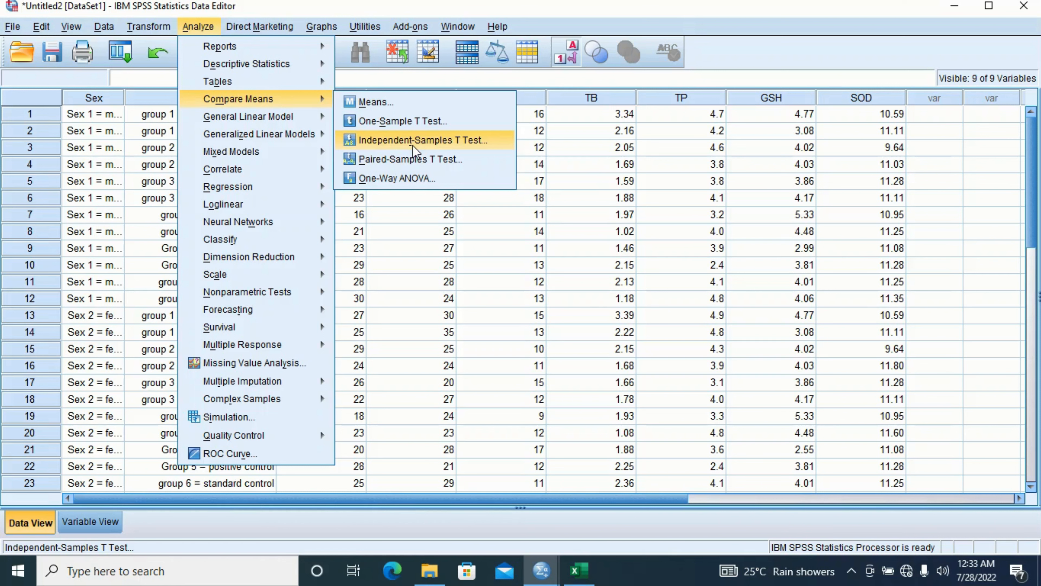
- Open One-Way ANOVA and remove ALP through GSH from the Dependent List
click(420, 178)
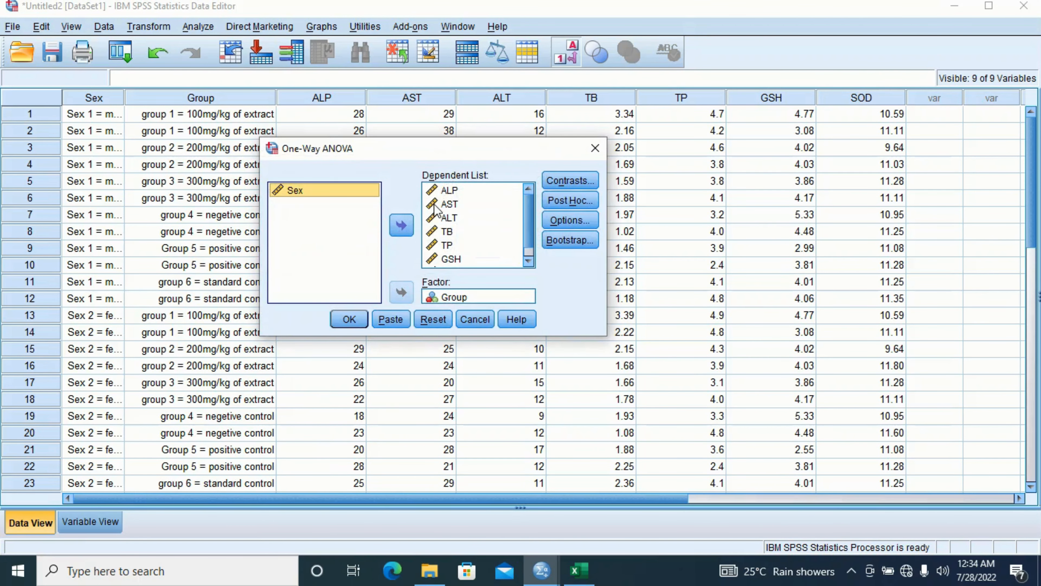
click(481, 189)
drag(478, 266, 471, 186)
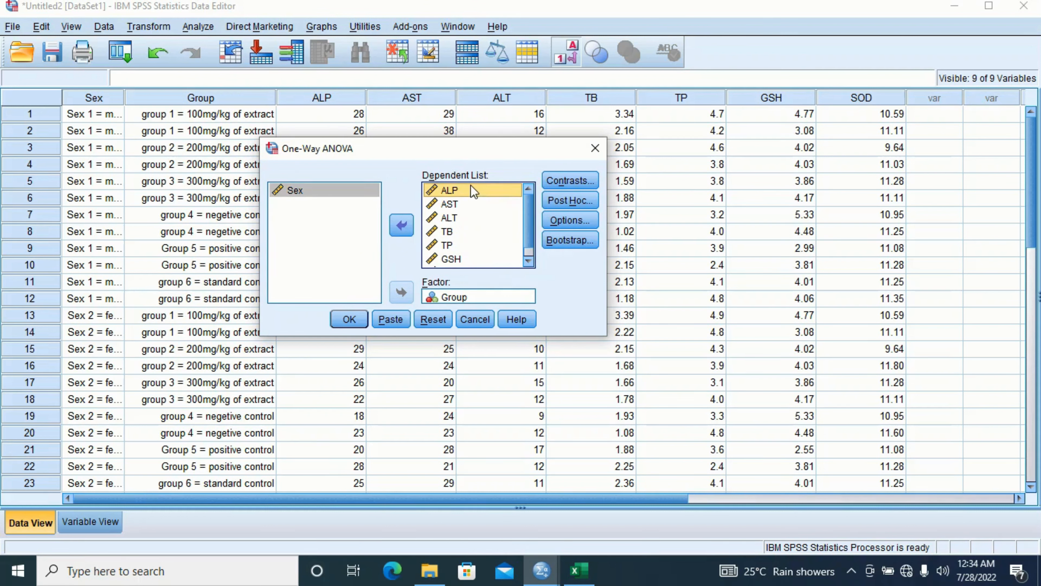
key(shift+Down)
key(shift+Down)
key(shift+Down)
key(shift+Down)
key(shift+Down)
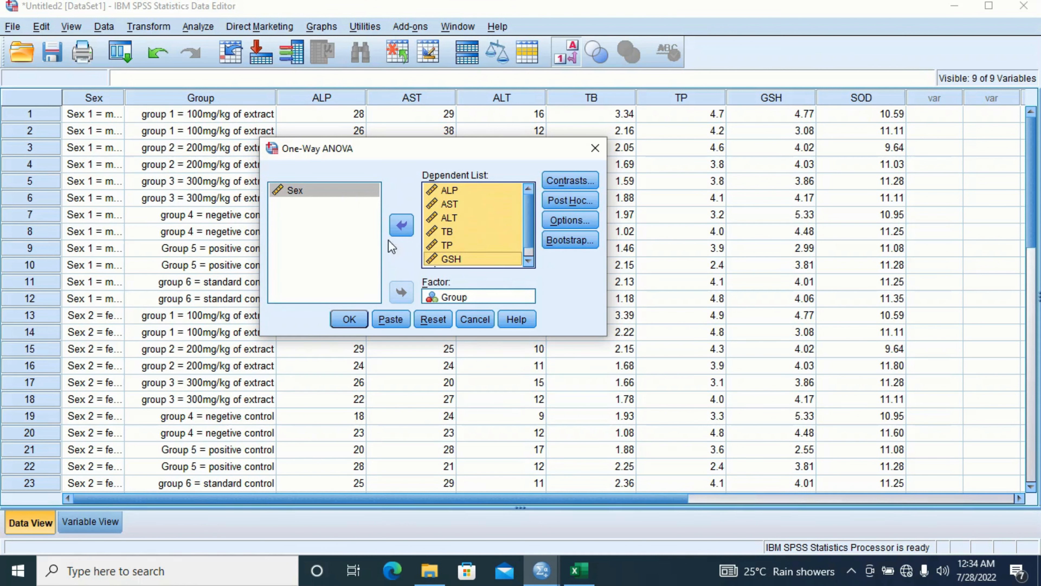
click(402, 224)
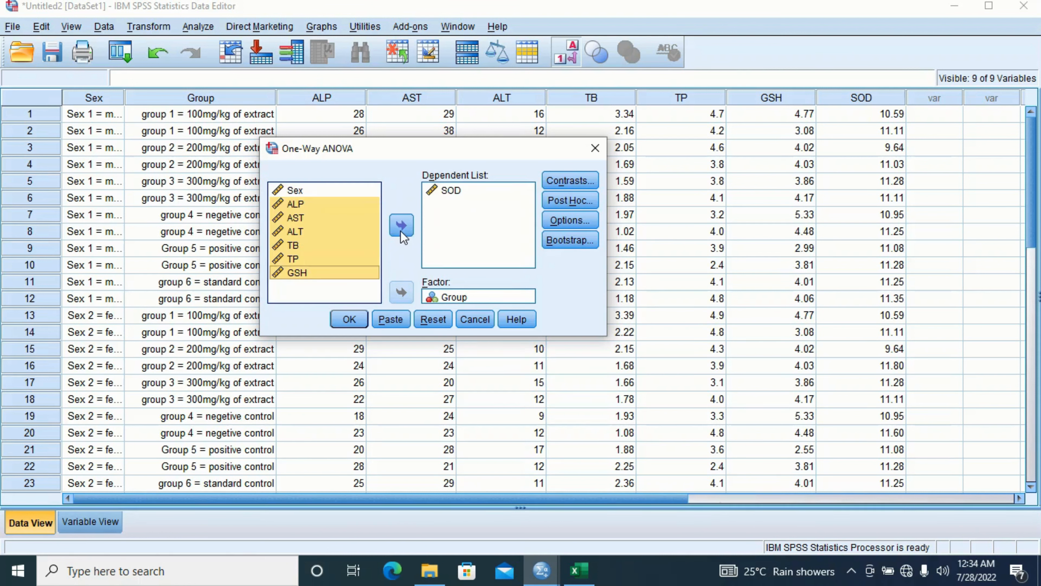
- Remove Group from the Factor box and SOD from the Dependent List
click(464, 299)
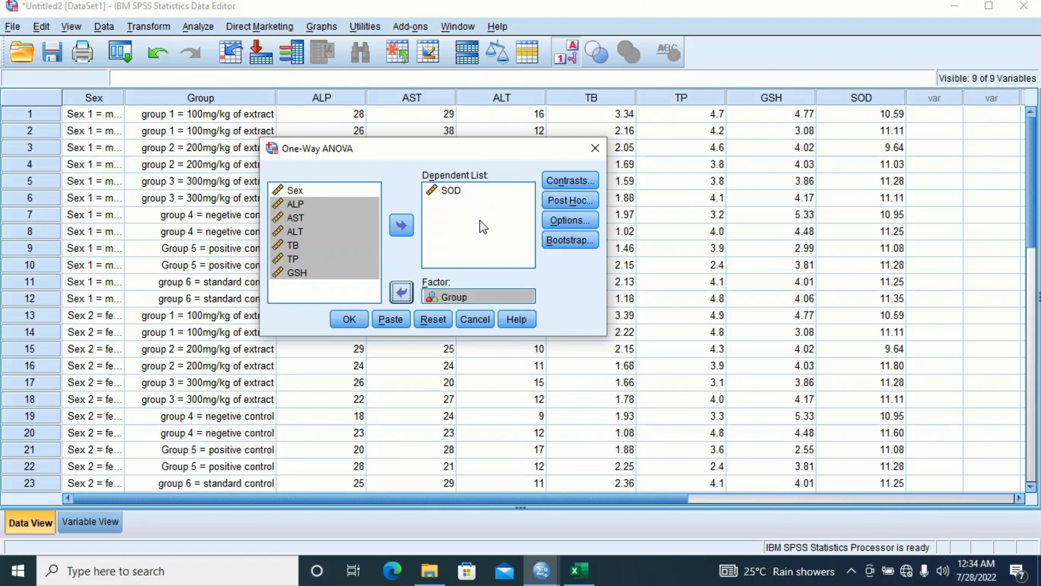
click(407, 292)
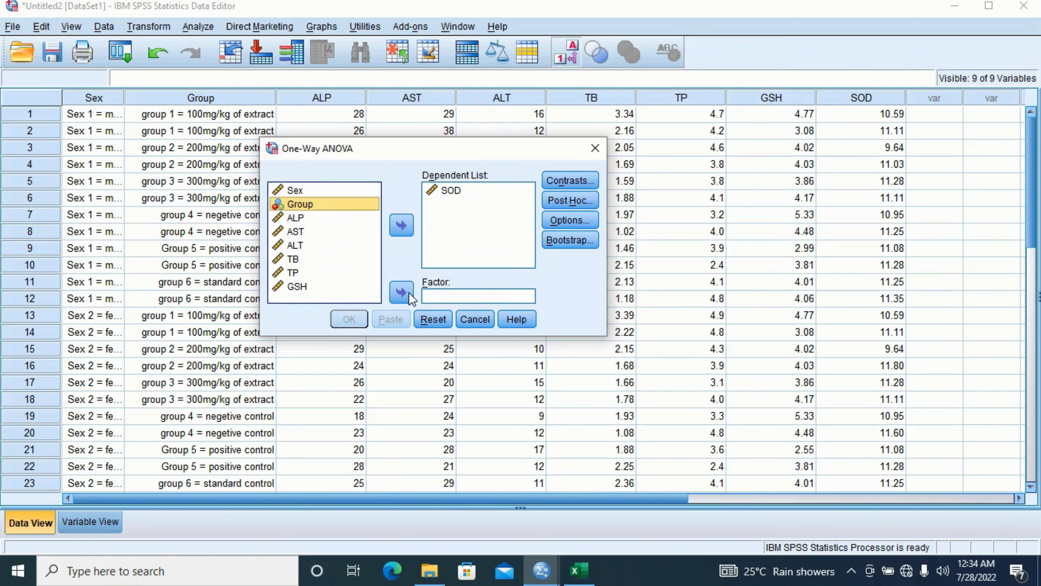
click(409, 292)
click(408, 292)
click(462, 190)
click(401, 225)
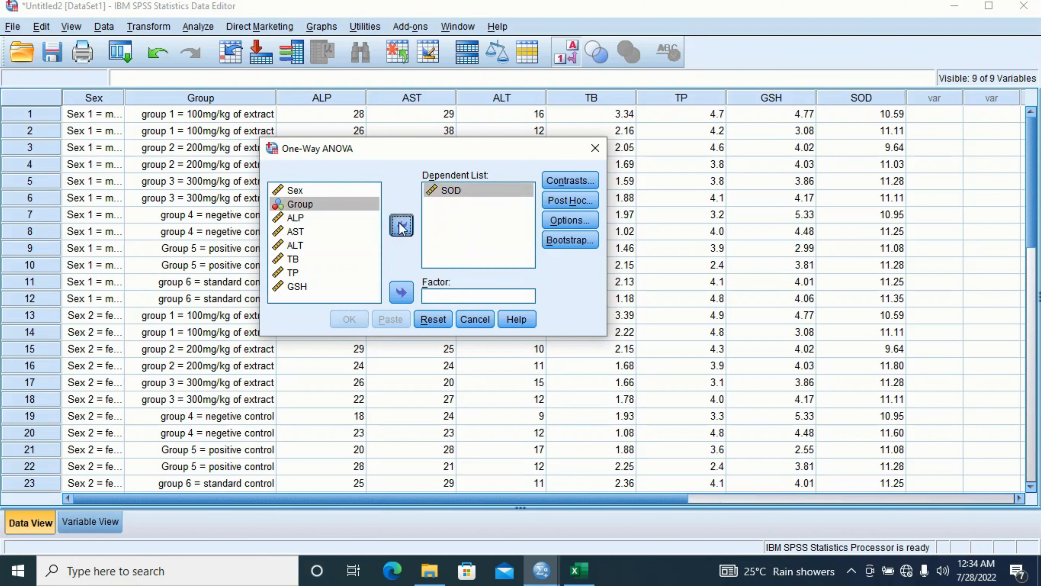
drag(373, 242, 373, 215)
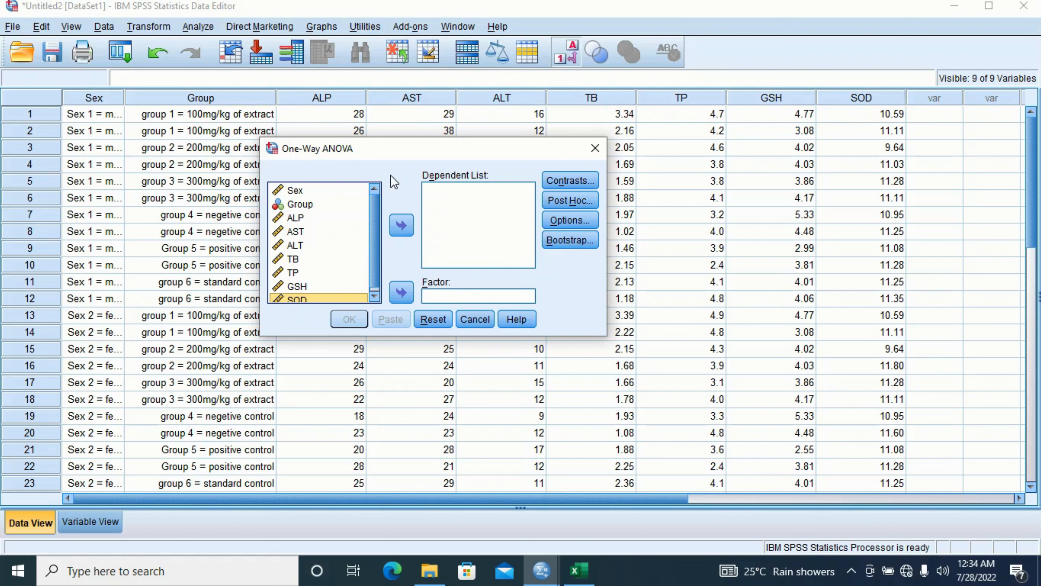
- Make Sex the factor of the one-way ANOVA
drag(393, 147, 420, 111)
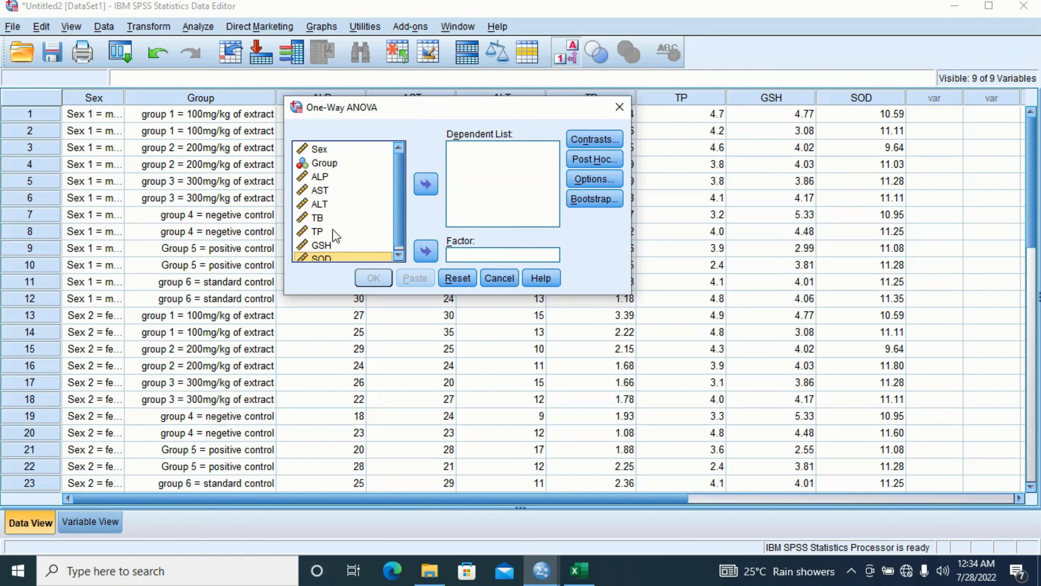
click(328, 148)
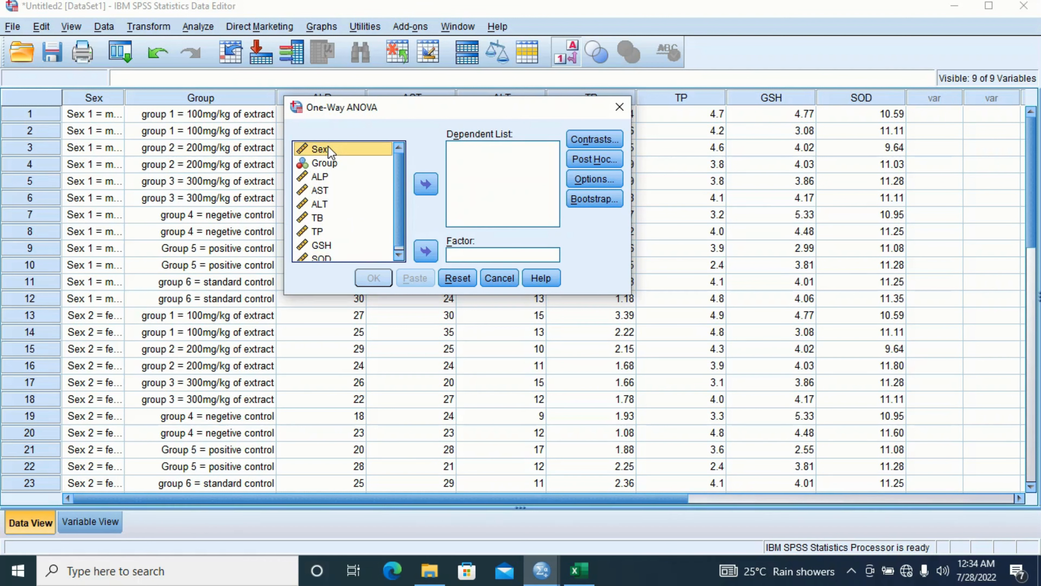
click(334, 160)
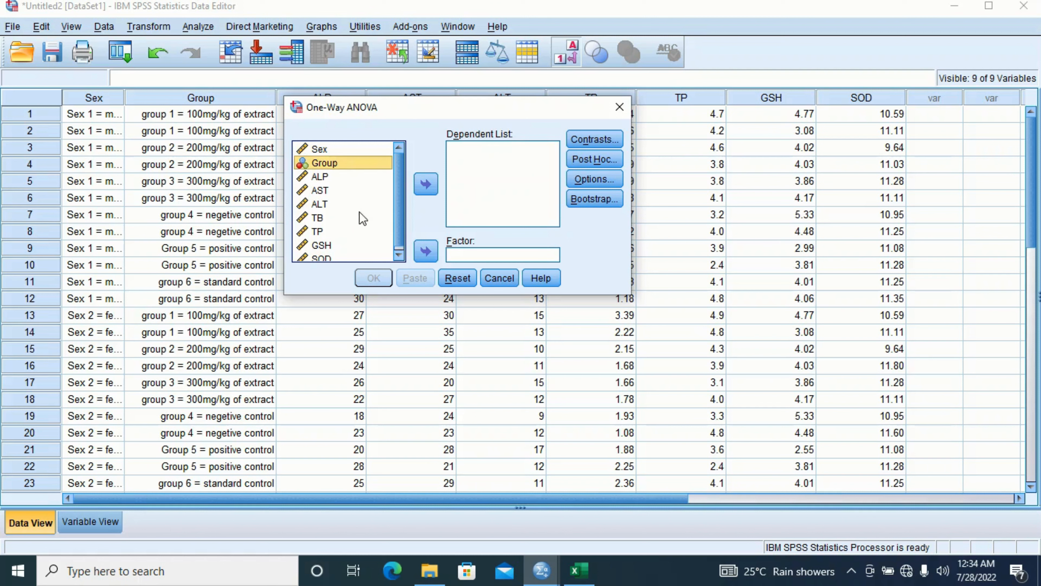
click(327, 150)
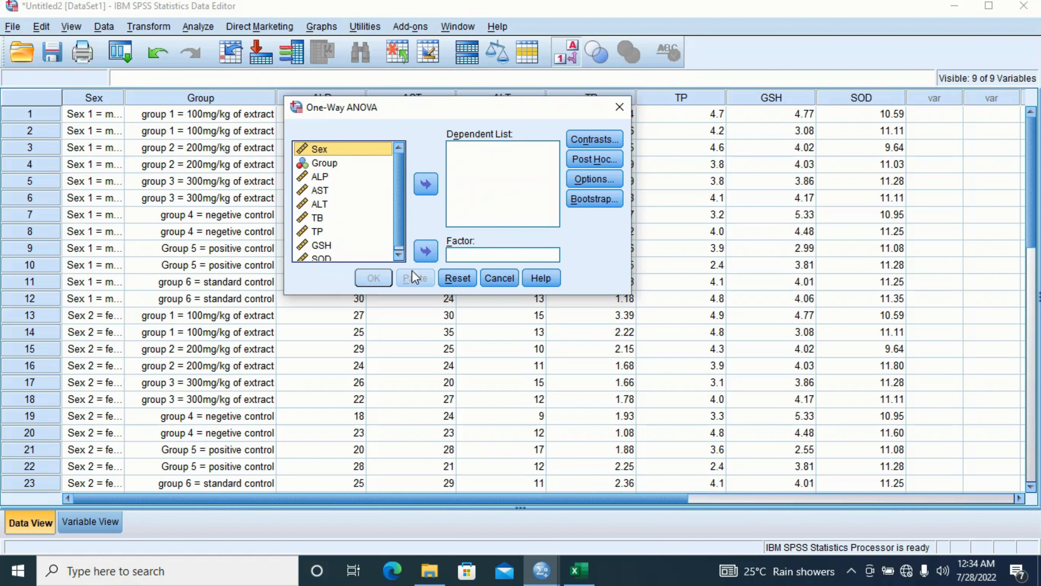
click(425, 252)
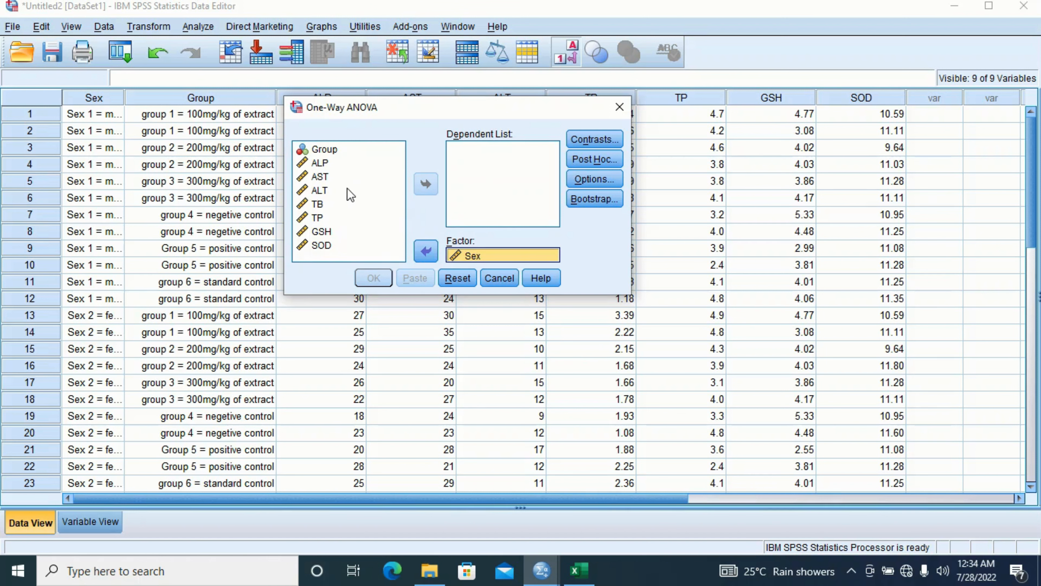
- Add ALP, AST, and ALT through SOD (TB, TP, GSH) as dependent variables
click(318, 162)
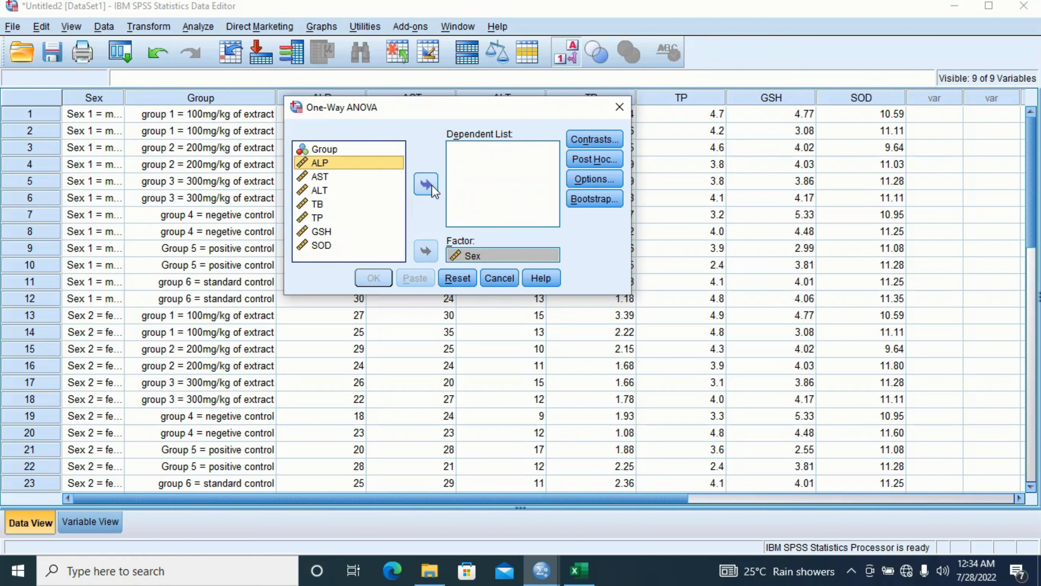
click(429, 184)
click(330, 164)
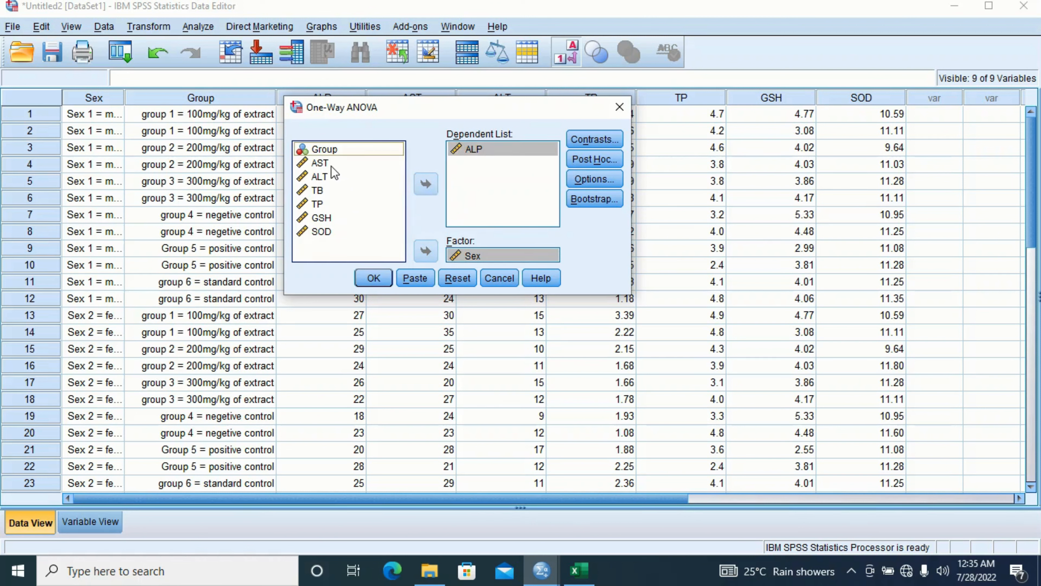
click(422, 186)
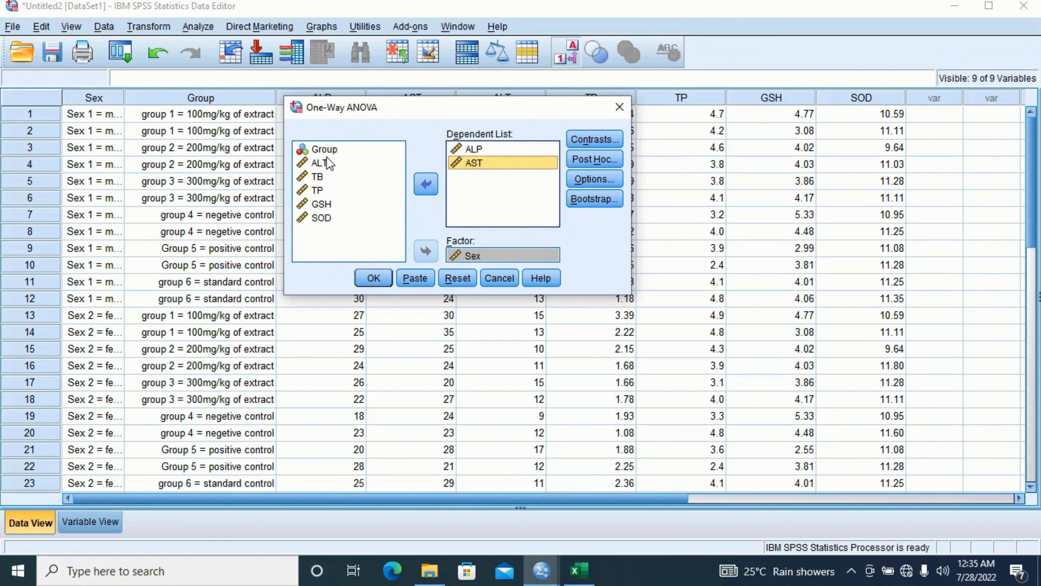
click(331, 164)
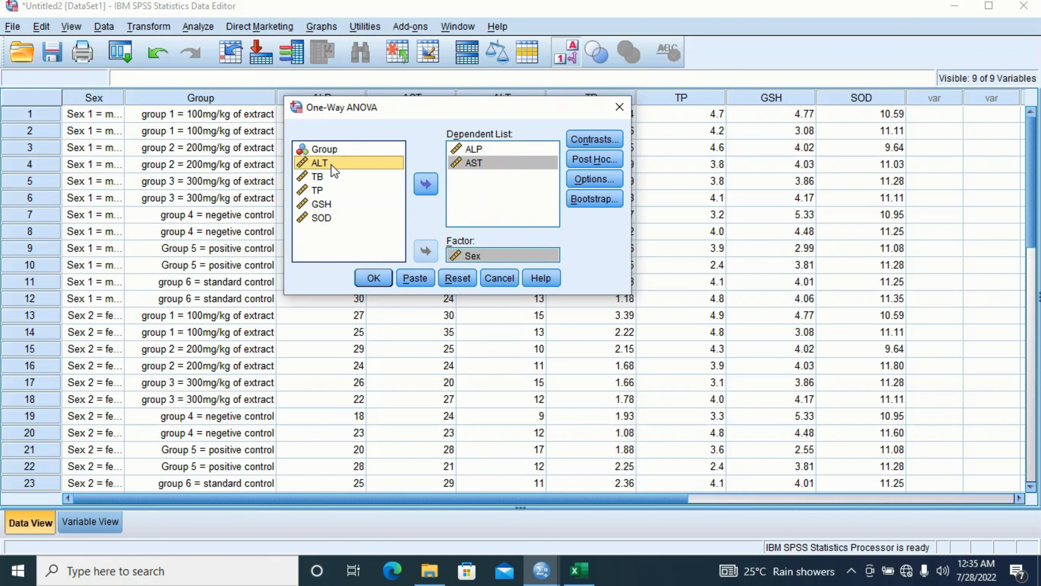
key(shift+Down)
key(shift+Down)
key(shift+Down)
key(shift+Down)
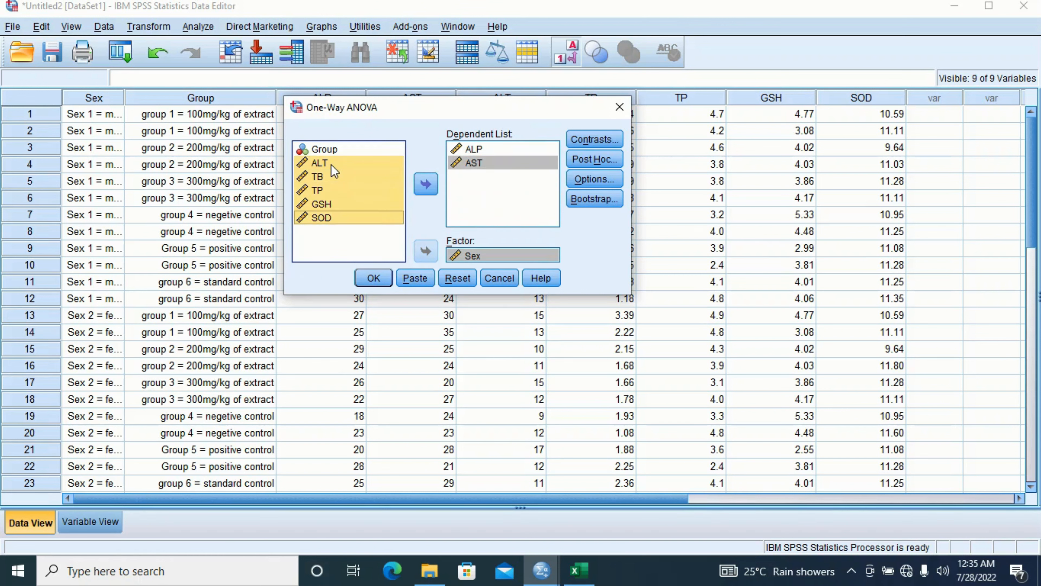
click(424, 185)
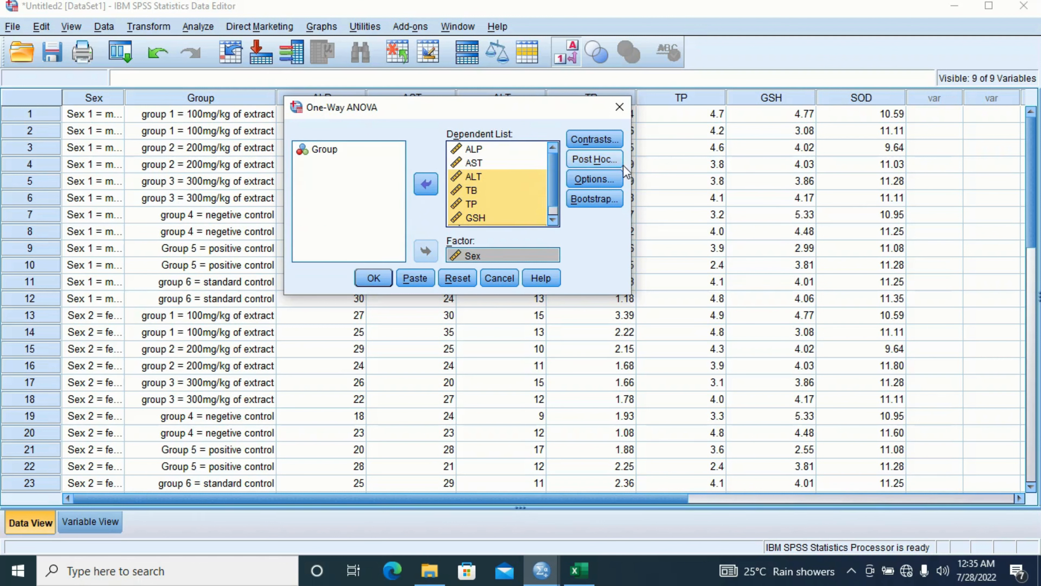
- Leave Contrasts unchanged and select LSD and Duncan post hoc tests at 0.05 significance
click(603, 137)
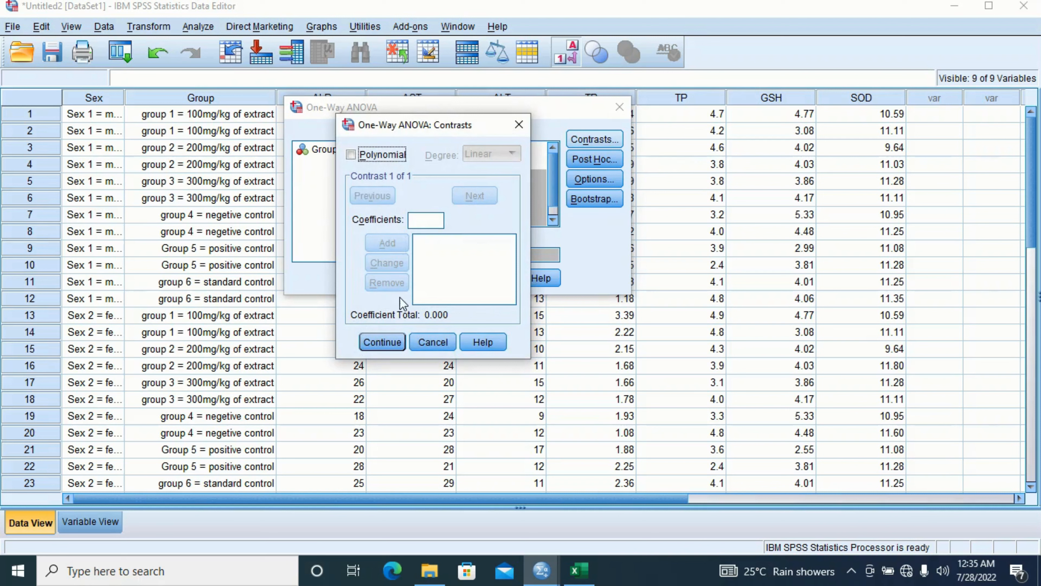
click(387, 334)
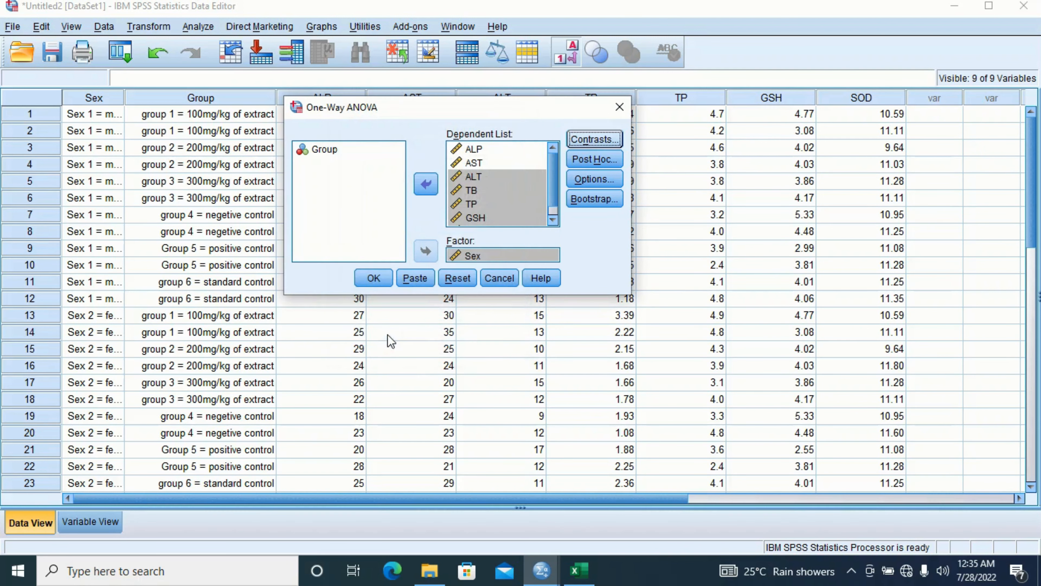
click(599, 158)
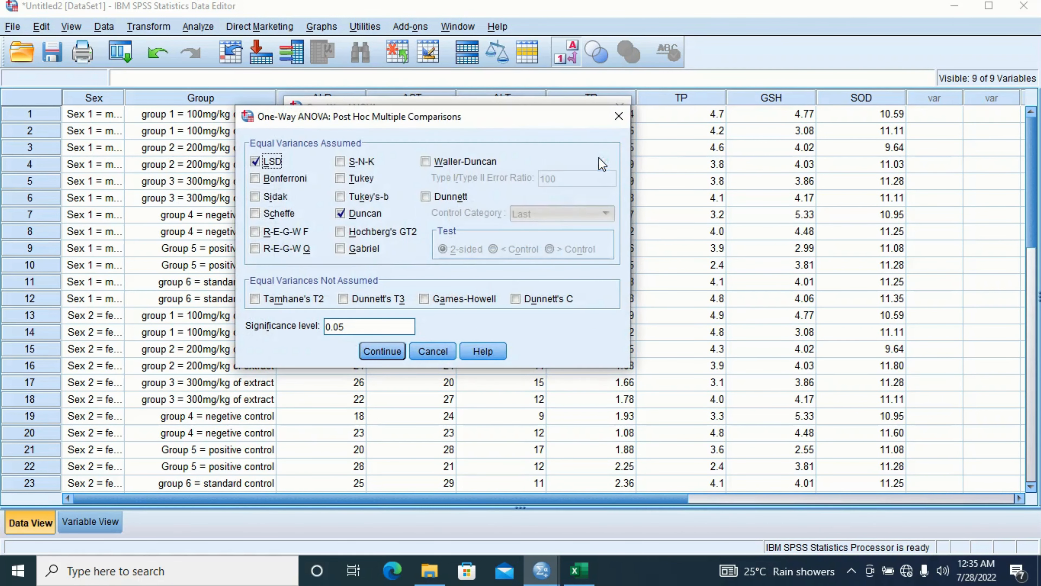
click(340, 213)
click(255, 161)
click(255, 161)
click(341, 213)
mouse_move(346, 327)
mouse_down()
mouse_move(334, 331)
mouse_move(354, 328)
mouse_up()
click(382, 351)
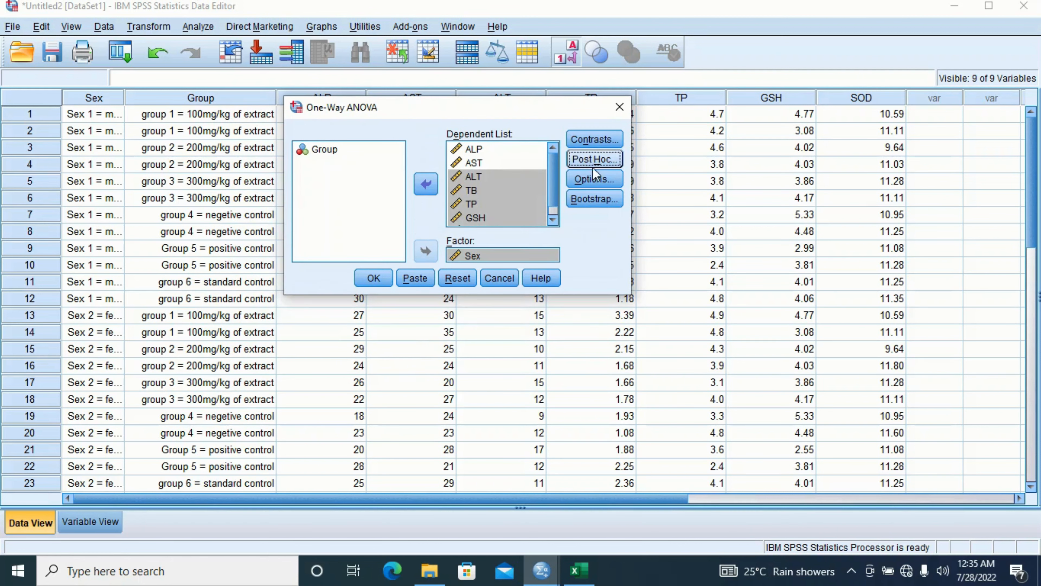
click(595, 179)
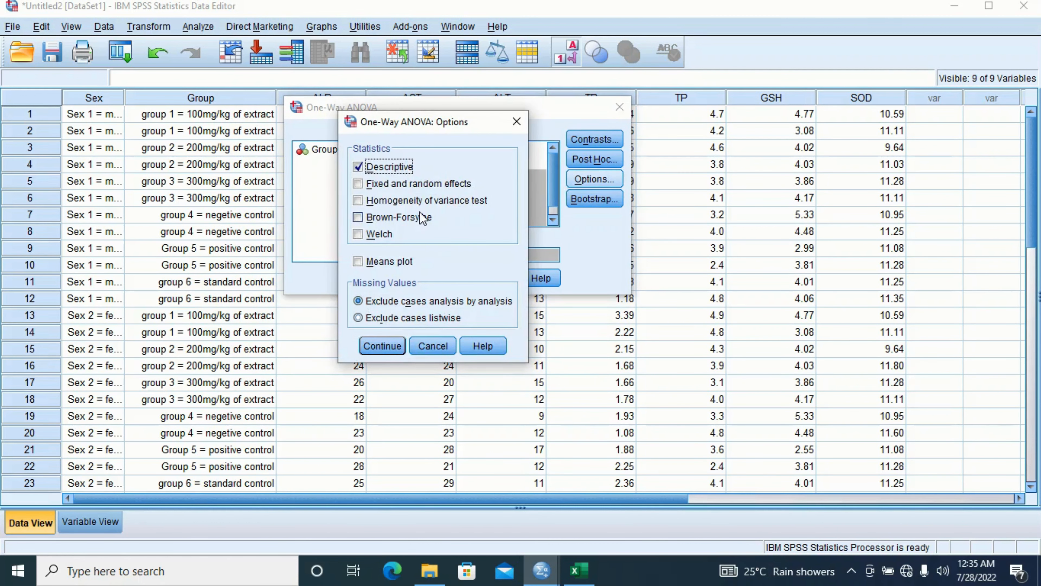
click(362, 166)
click(359, 167)
click(358, 201)
click(359, 201)
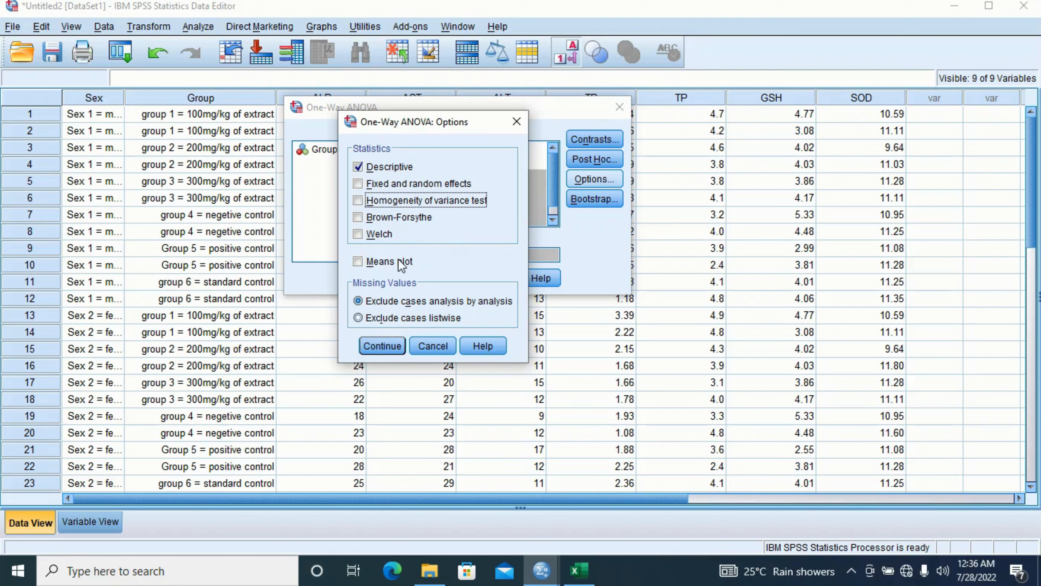
click(382, 346)
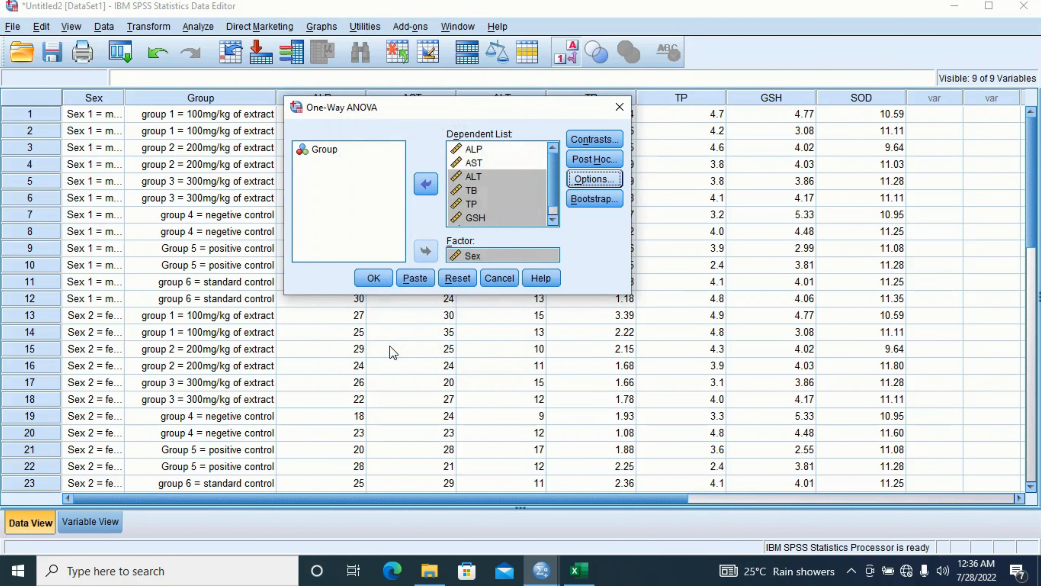
- Skip bootstrapping and run the one-way ANOVA of the markers by Sex
click(587, 201)
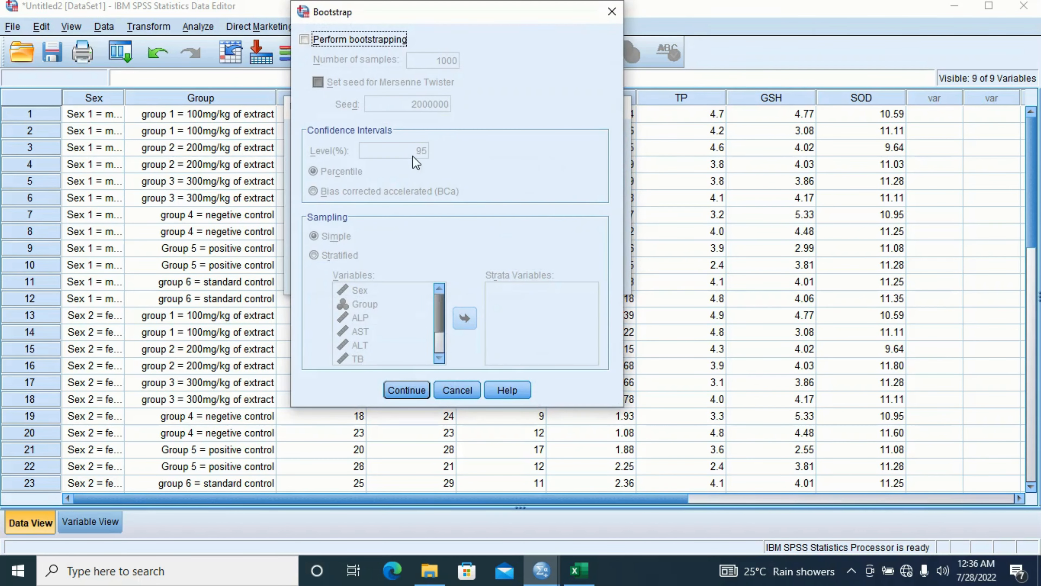
click(402, 387)
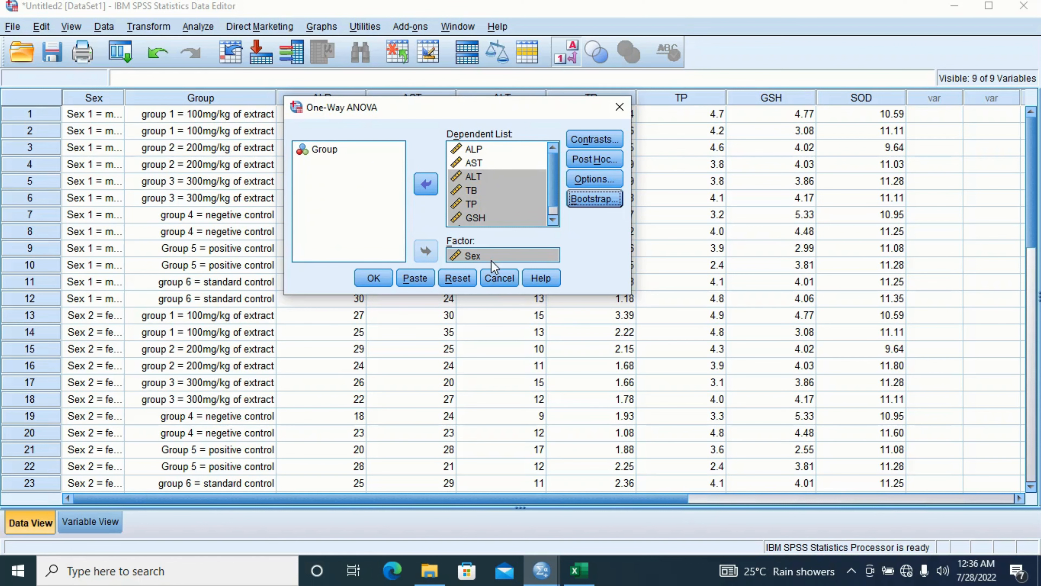
click(381, 275)
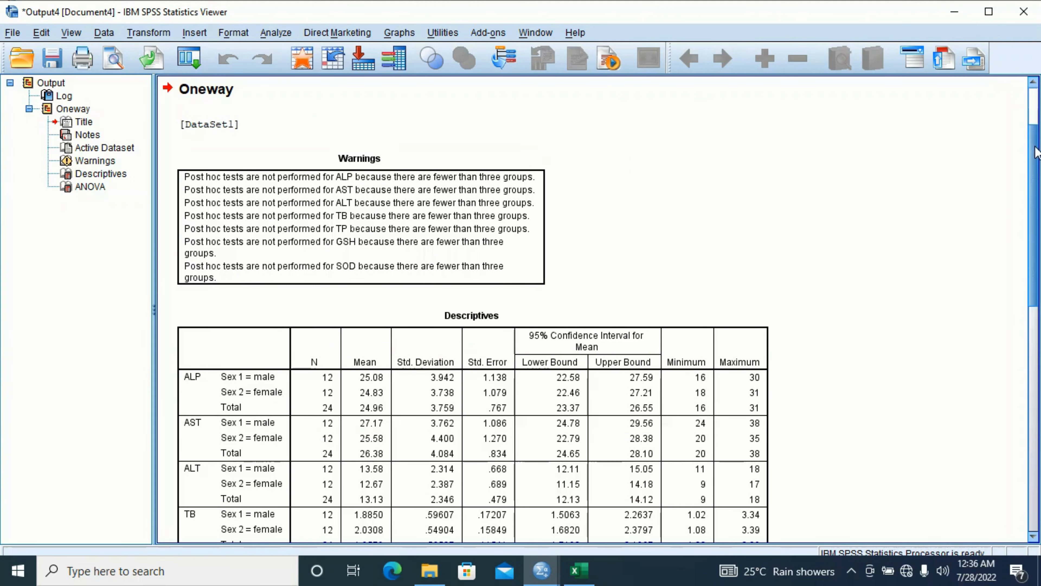
- Scroll through the Descriptives and ANOVA tables of the markers by Sex
scroll(1033, 164, down, 5)
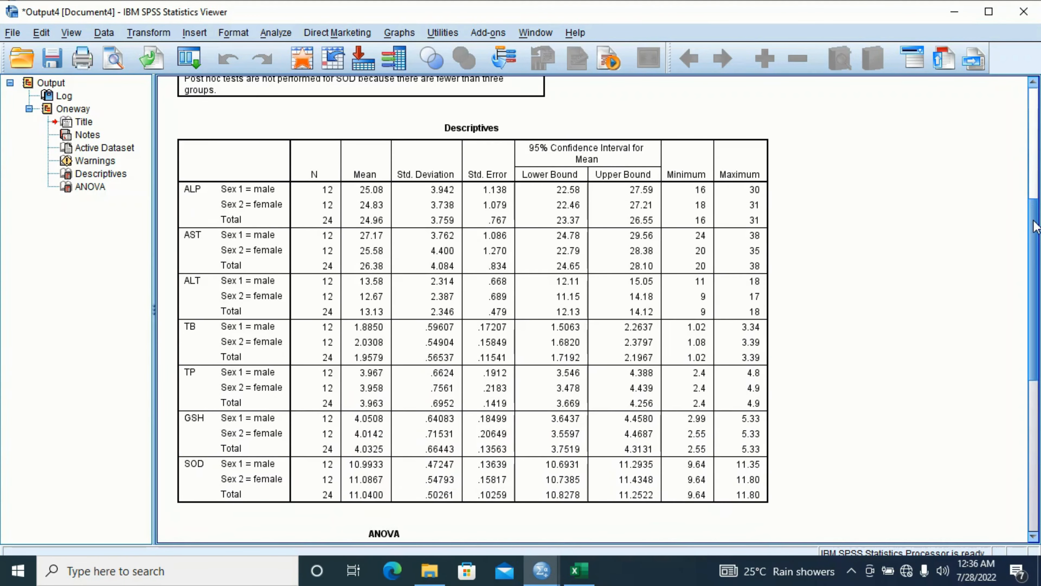
scroll(811, 213, up, 7)
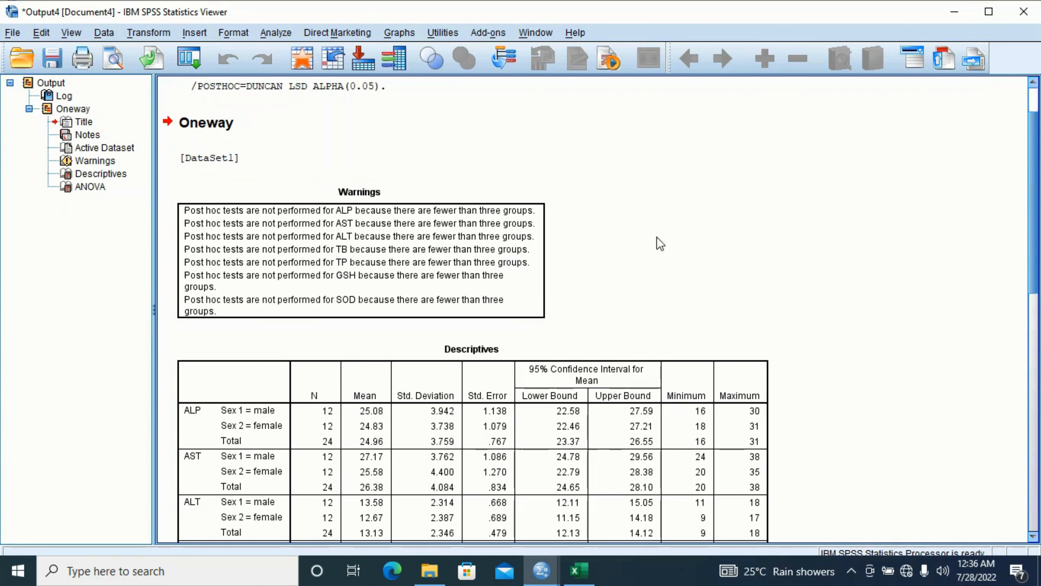
drag(1036, 187, 1034, 374)
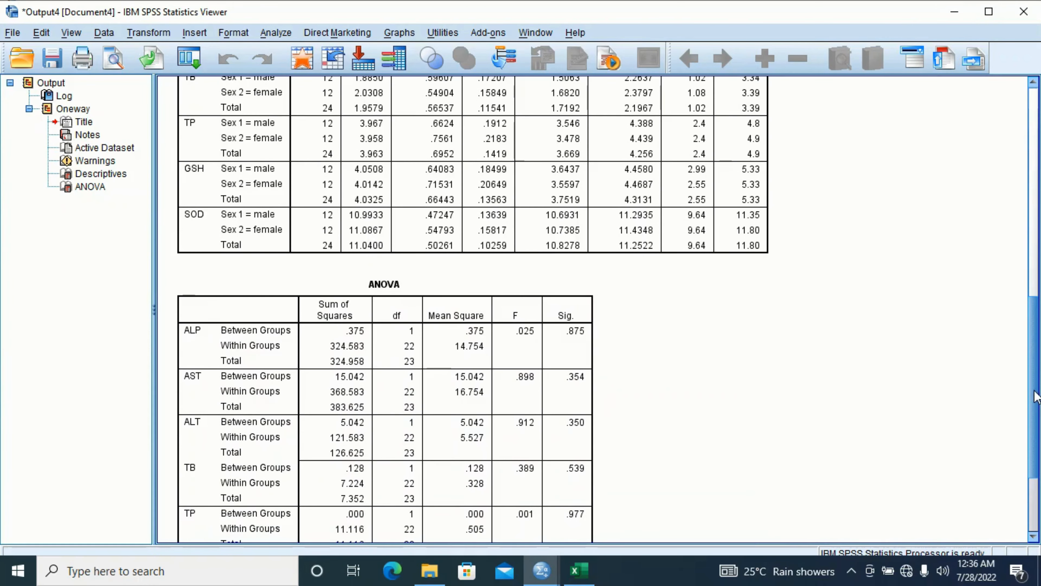
scroll(1035, 397, down, 3)
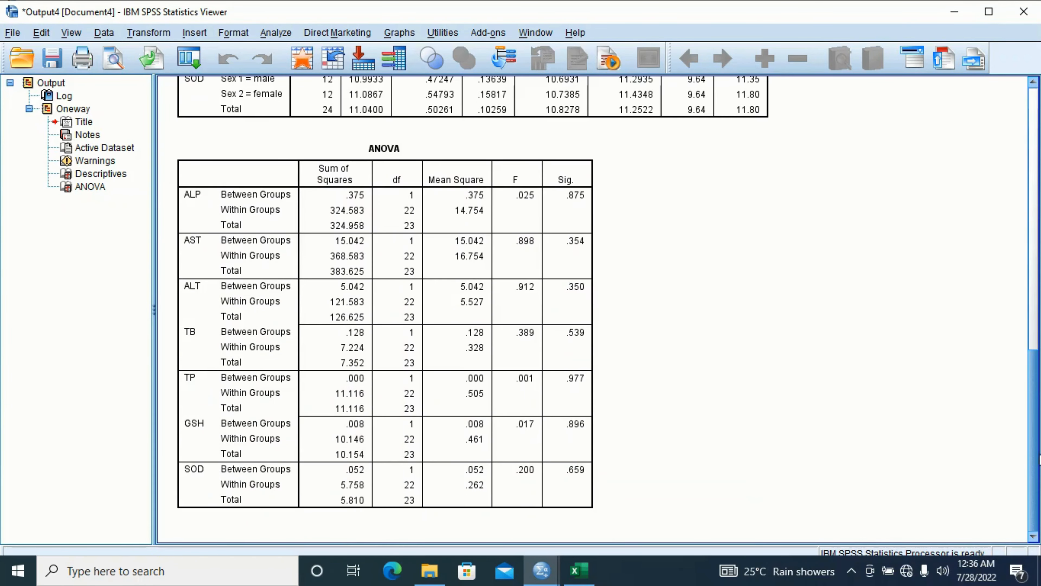
drag(1039, 457, 1033, 174)
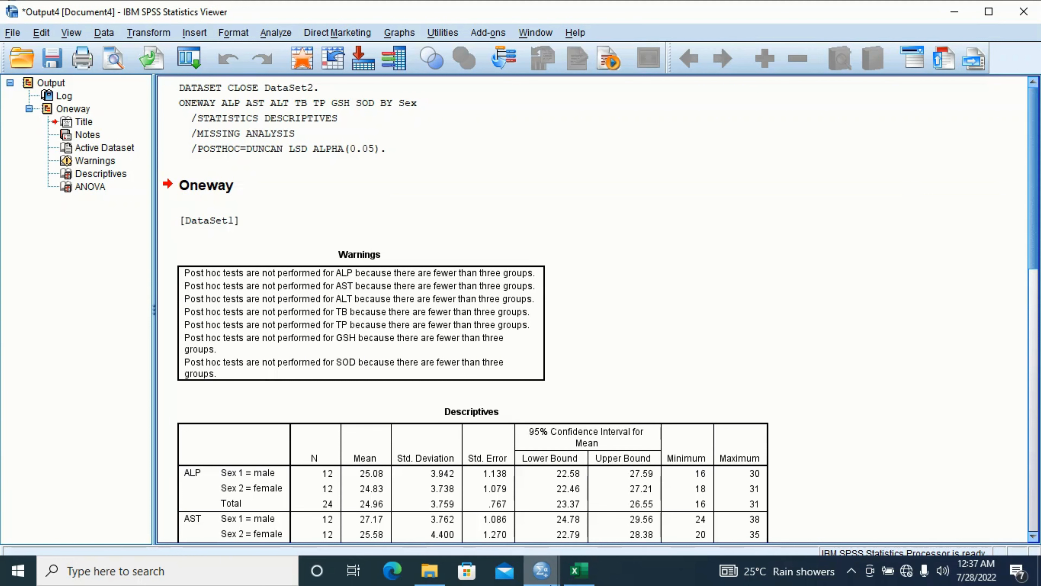
- Return to the Data Editor and reopen Analyze > Compare Means > One-Way ANOVA
mouse_move(541, 570)
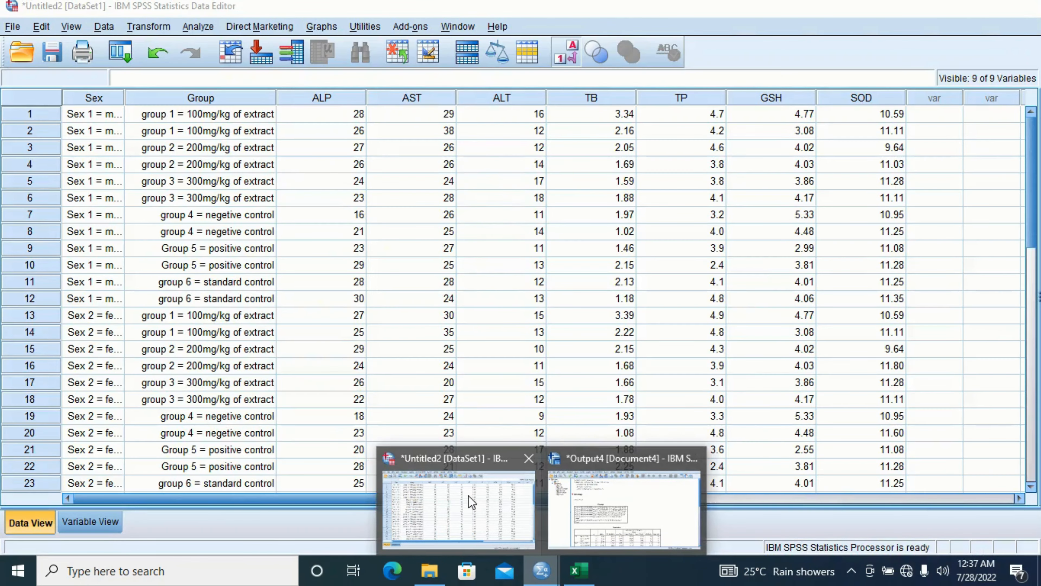
click(469, 495)
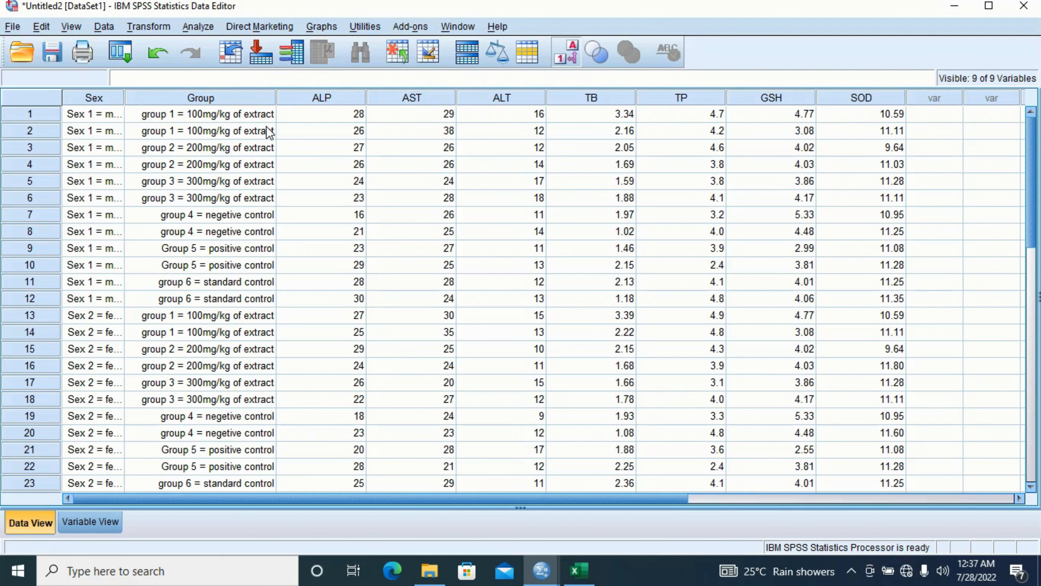
click(199, 27)
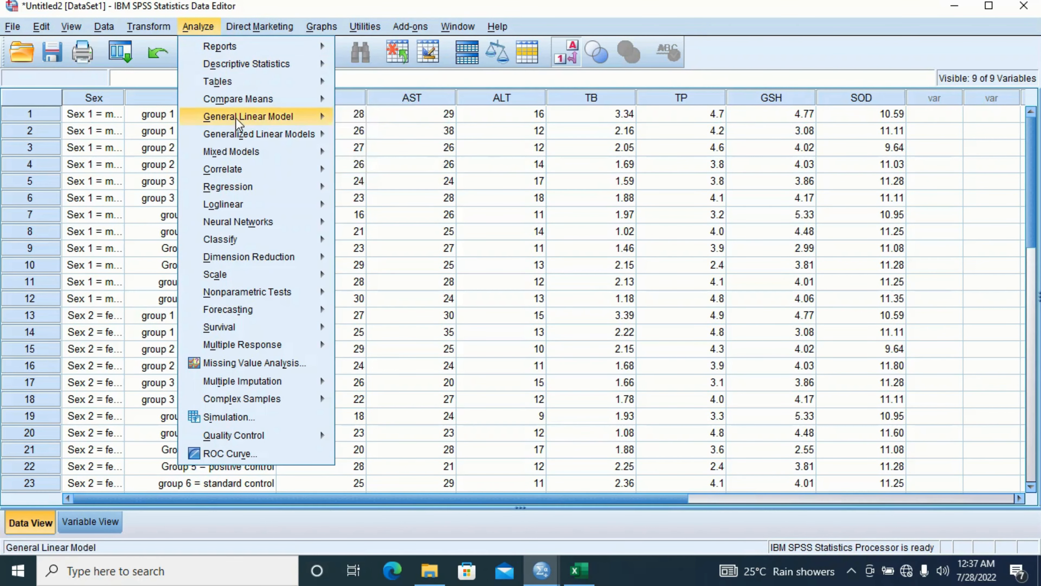
mouse_move(273, 101)
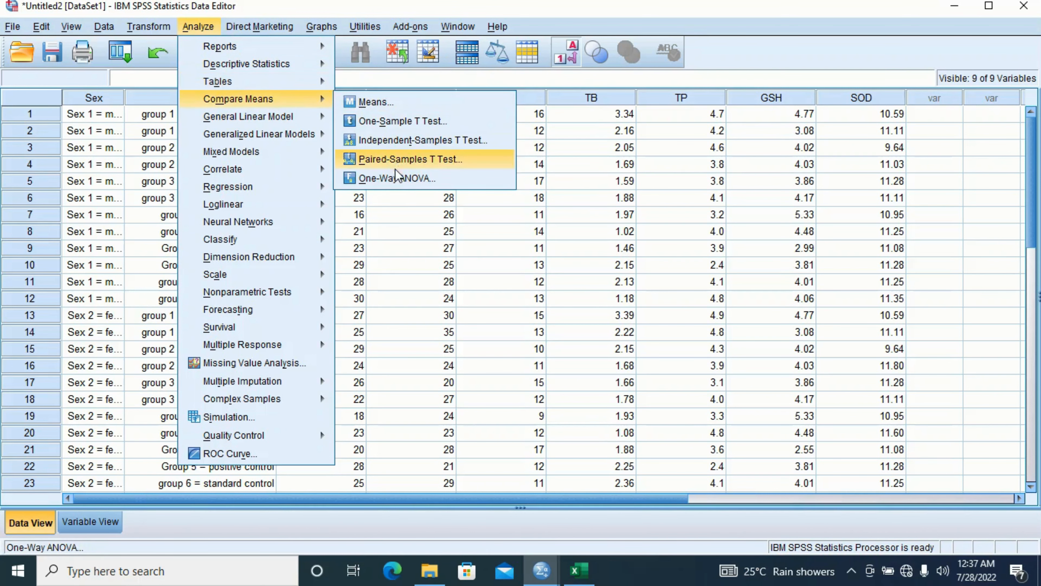
click(398, 179)
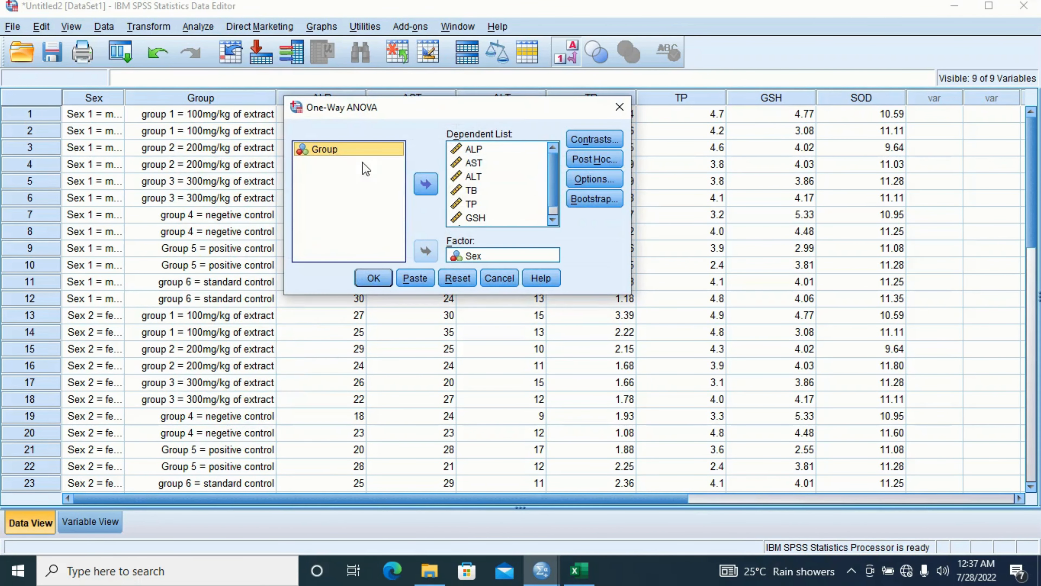
- Swap the factor from Sex to Group, leaving the marker dependents in place
click(481, 256)
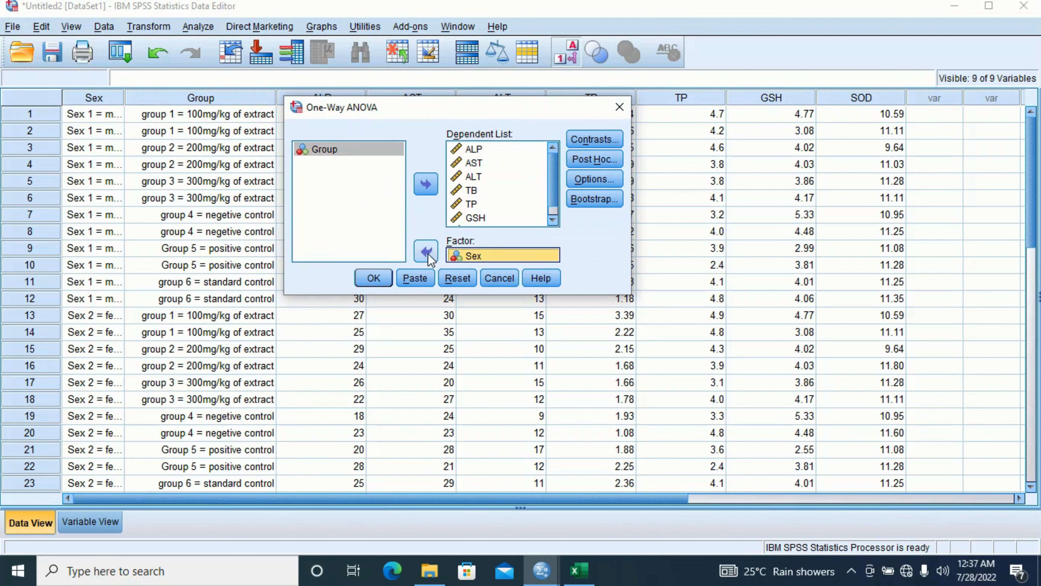
click(338, 203)
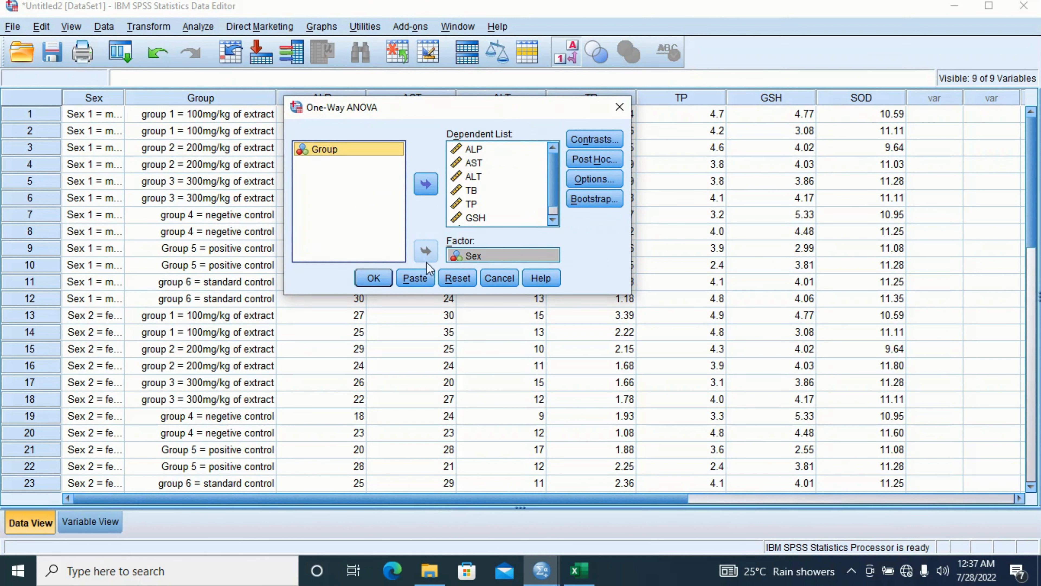
click(474, 258)
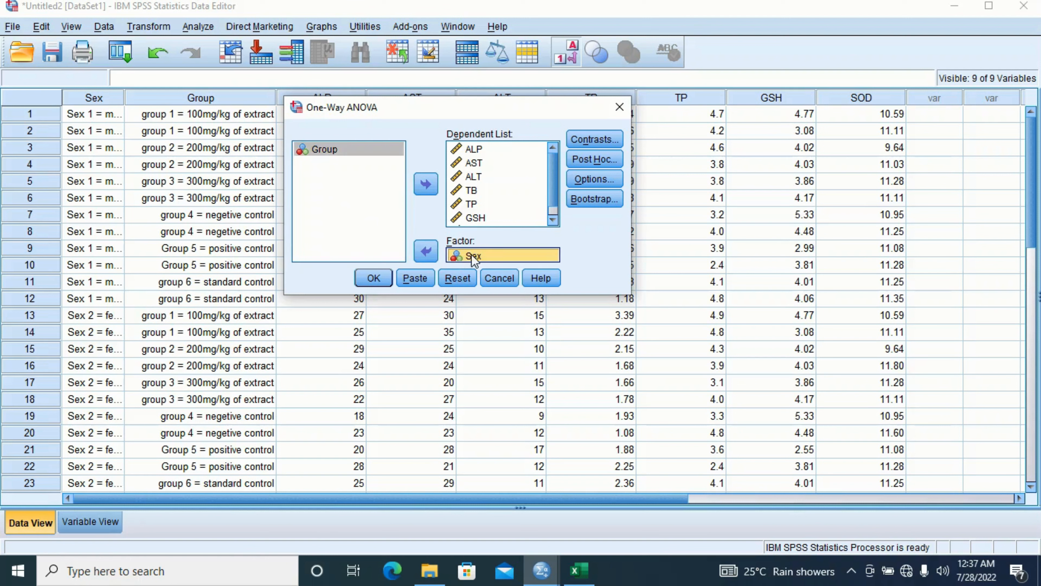
click(425, 251)
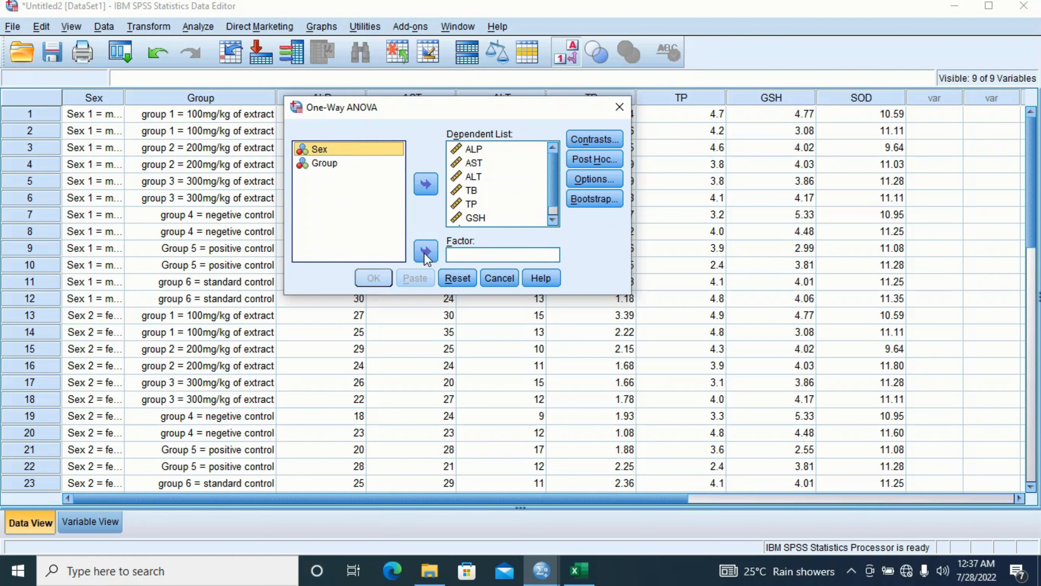
click(333, 164)
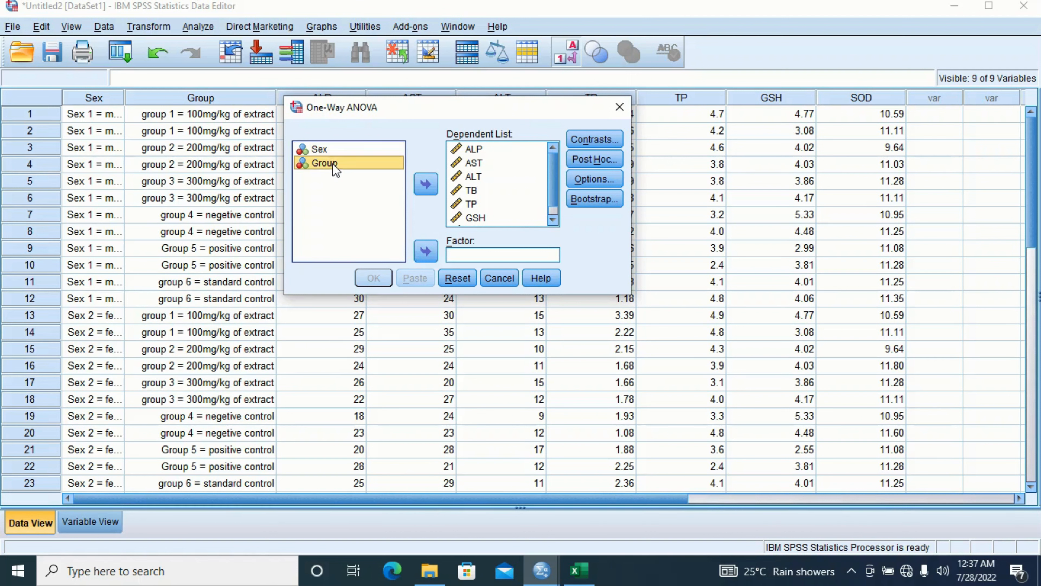
click(428, 251)
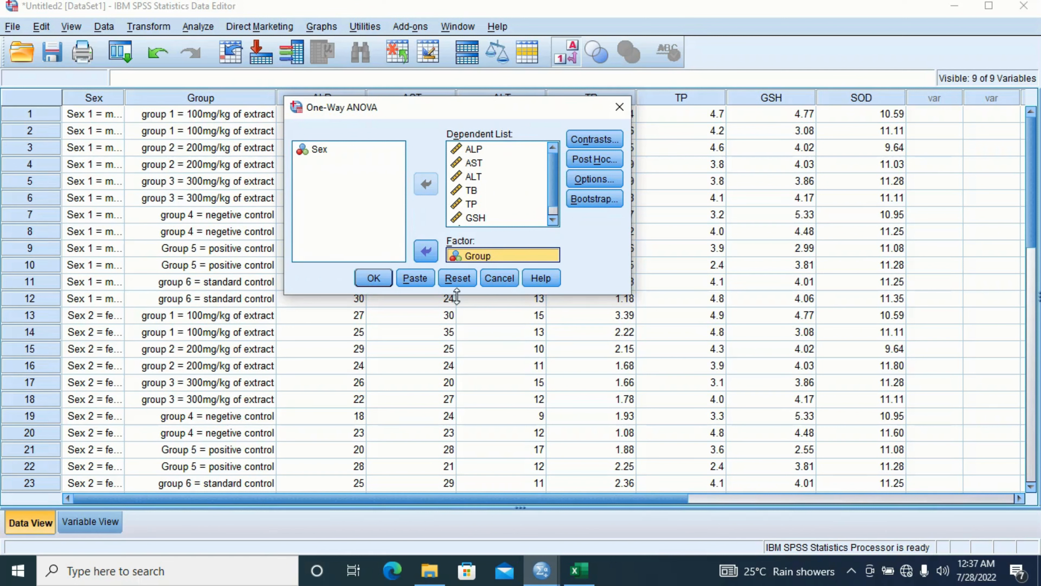
- Recheck Contrasts, keep LSD and Duncan post hoc tests and descriptive statistics
click(590, 141)
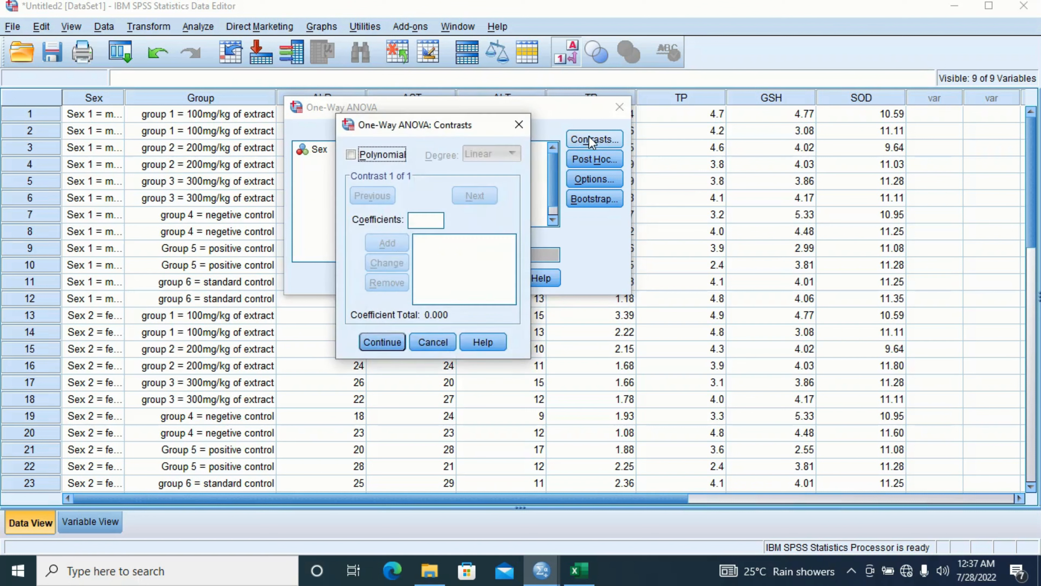
click(383, 343)
click(589, 164)
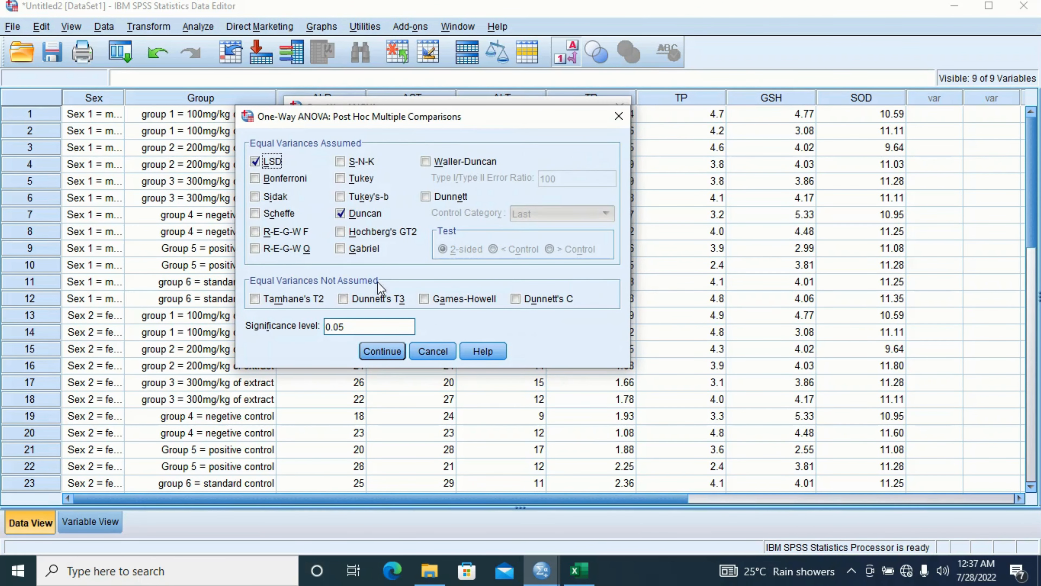
click(387, 352)
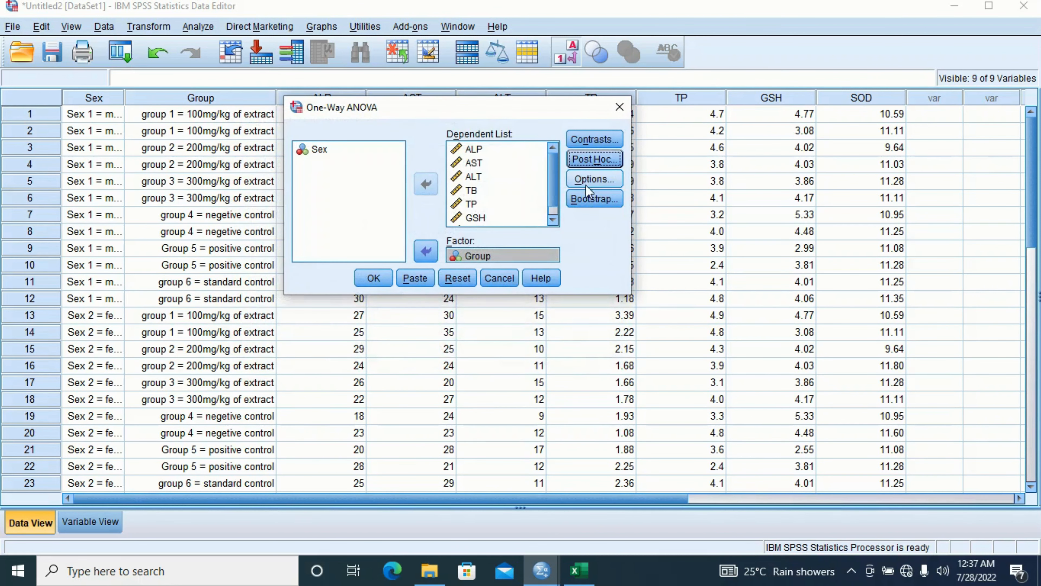
click(595, 178)
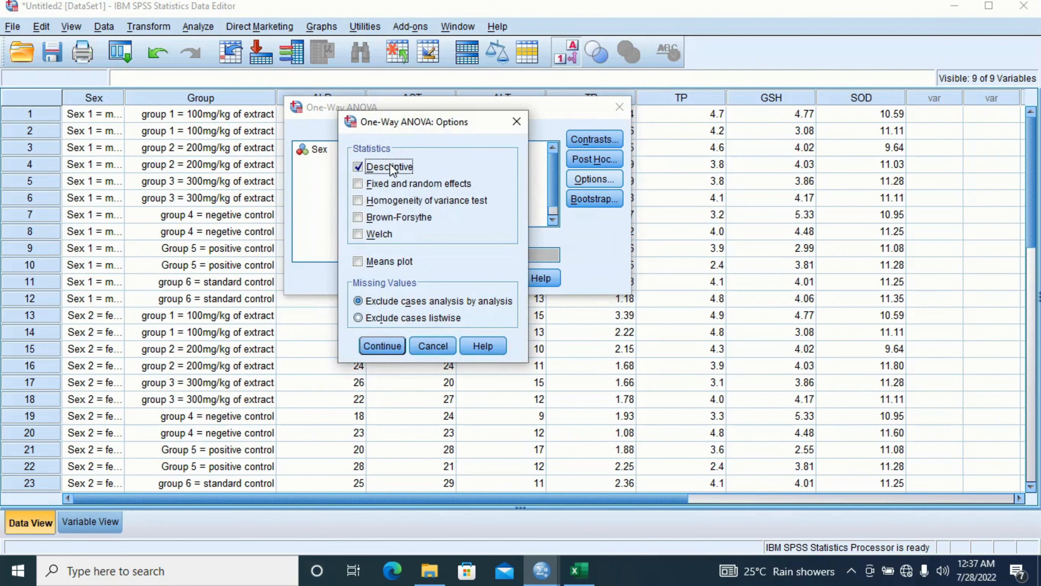
click(384, 346)
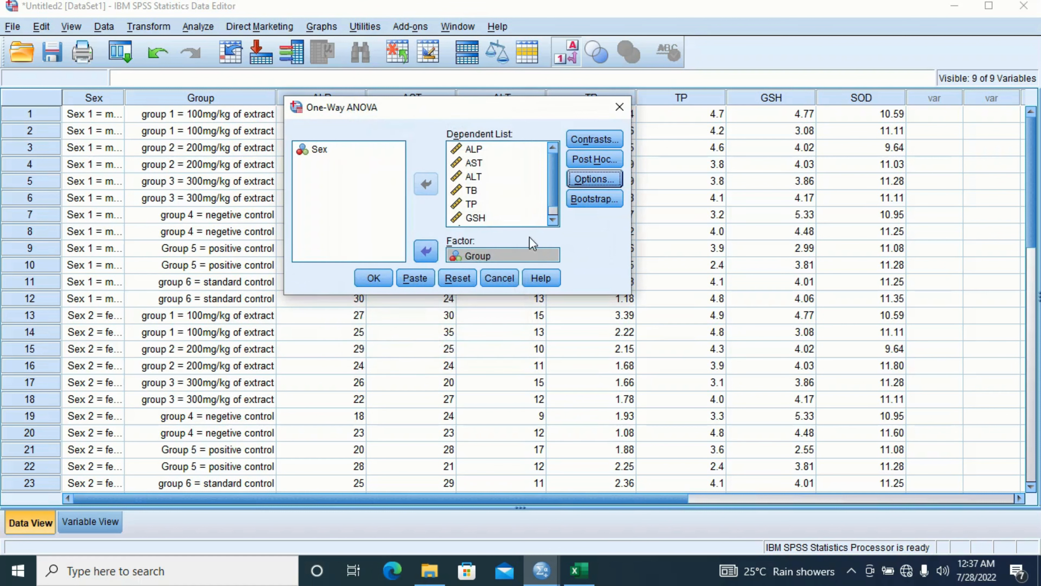
- Skip bootstrapping and run the one-way ANOVA of the markers by Group
click(595, 200)
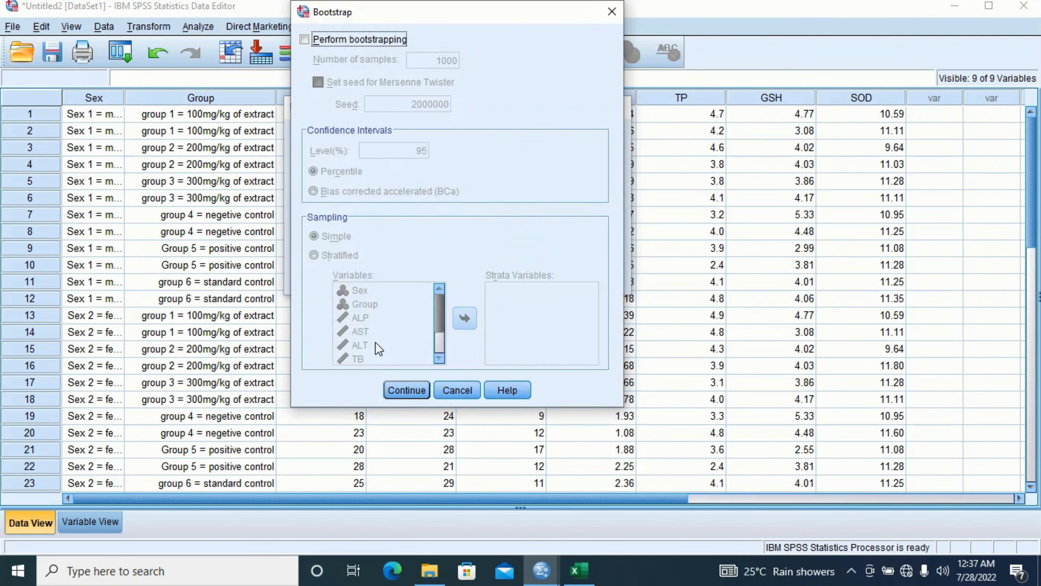
click(397, 390)
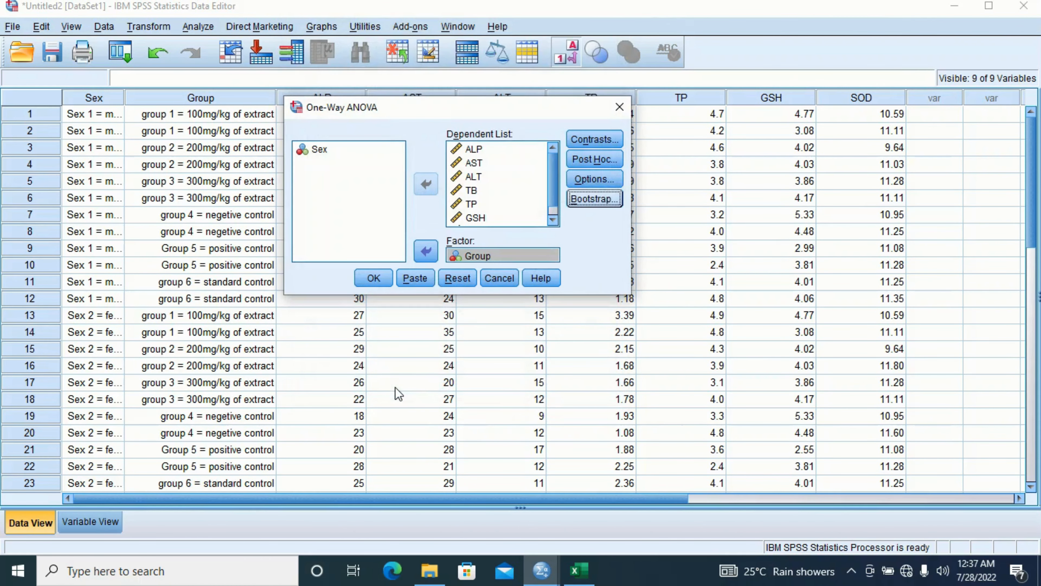
click(372, 279)
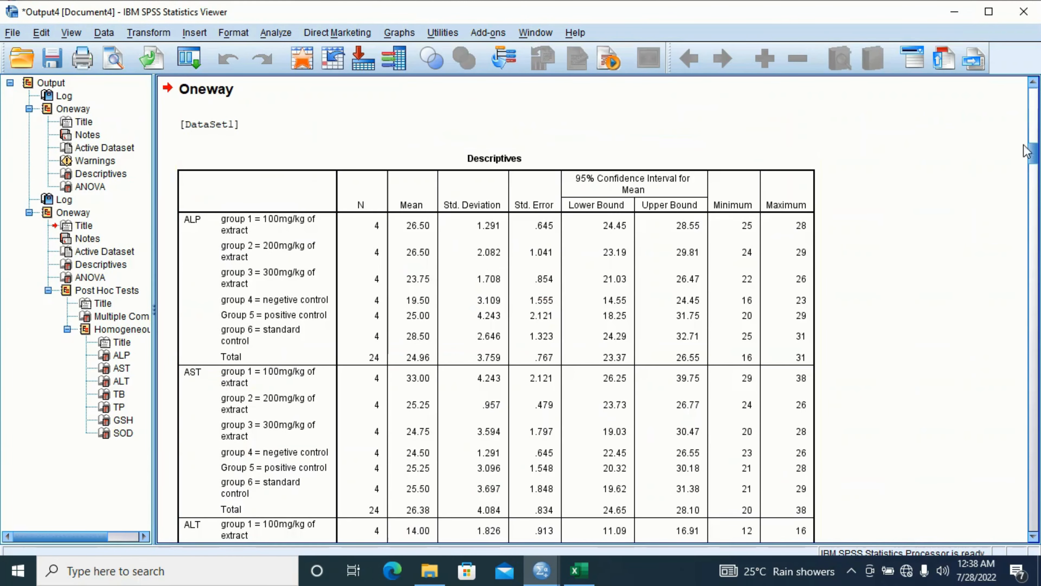
mouse_move(1038, 145)
mouse_down()
mouse_move(1039, 92)
mouse_move(1040, 148)
mouse_up()
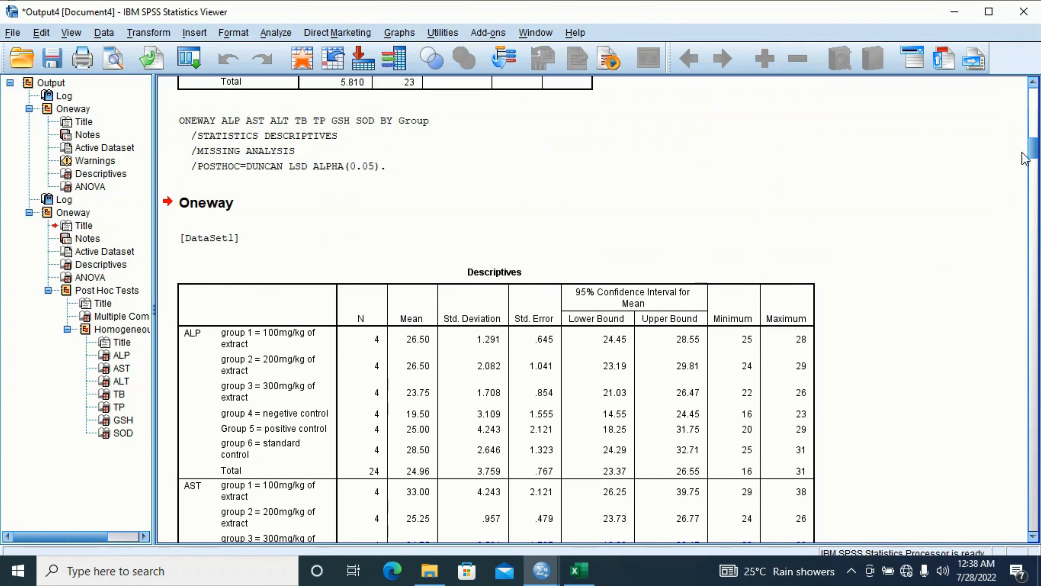
mouse_move(1034, 153)
mouse_down()
mouse_move(1033, 213)
mouse_move(1034, 116)
mouse_move(1033, 136)
mouse_up()
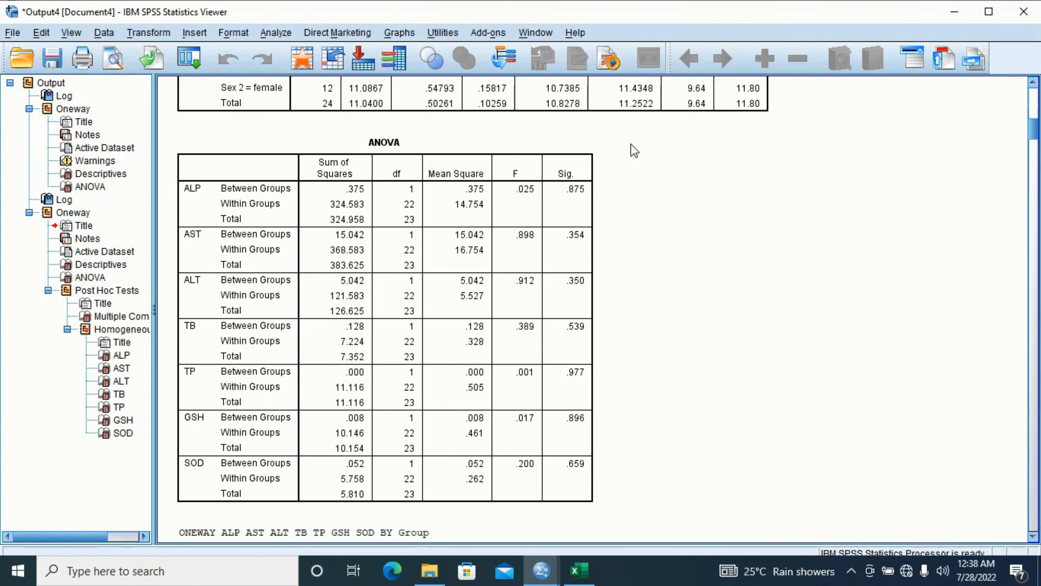
click(370, 173)
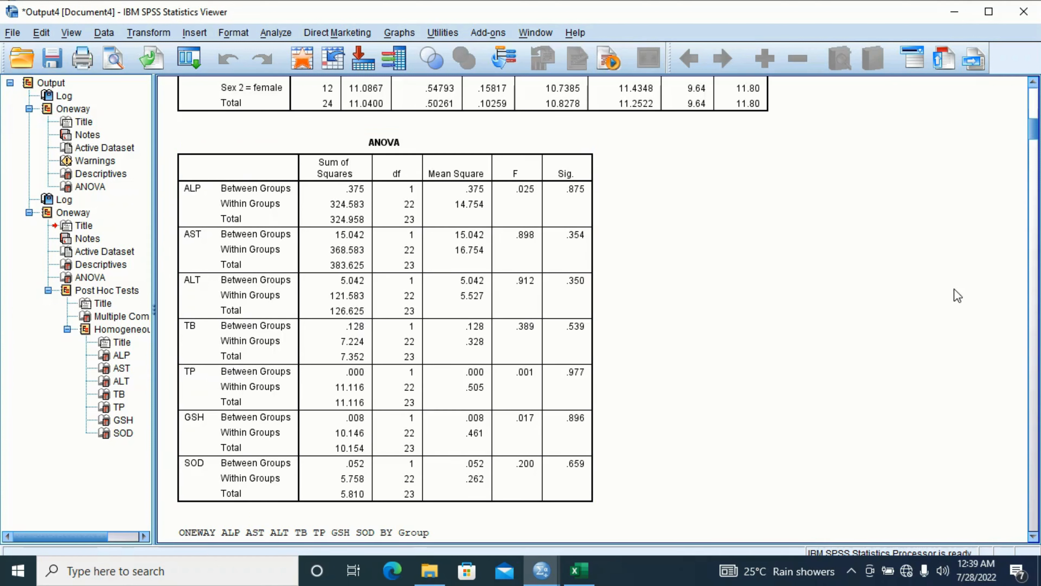
drag(1034, 132, 1035, 158)
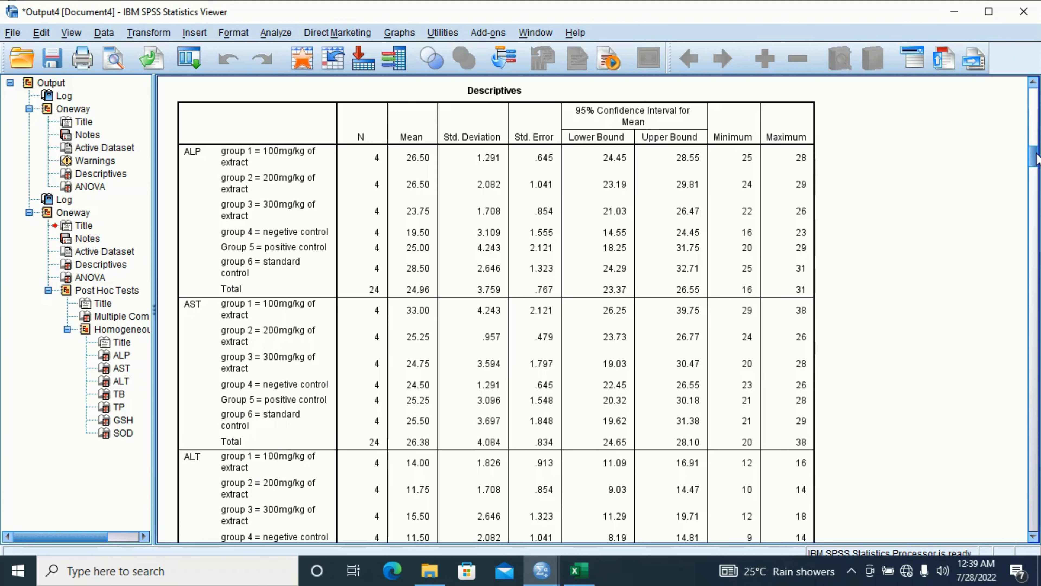
drag(1036, 158, 1037, 213)
click(431, 101)
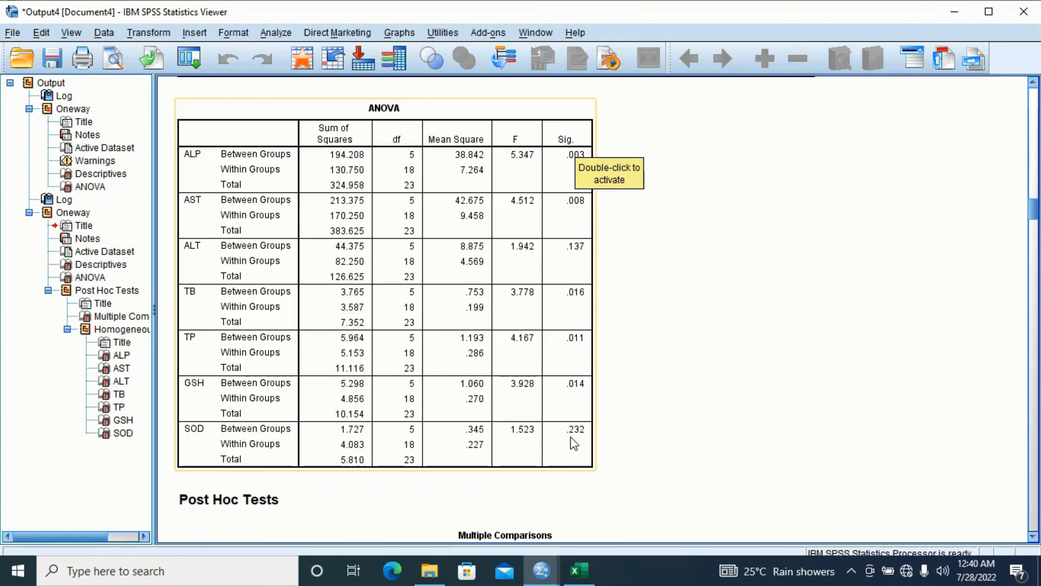
click(573, 250)
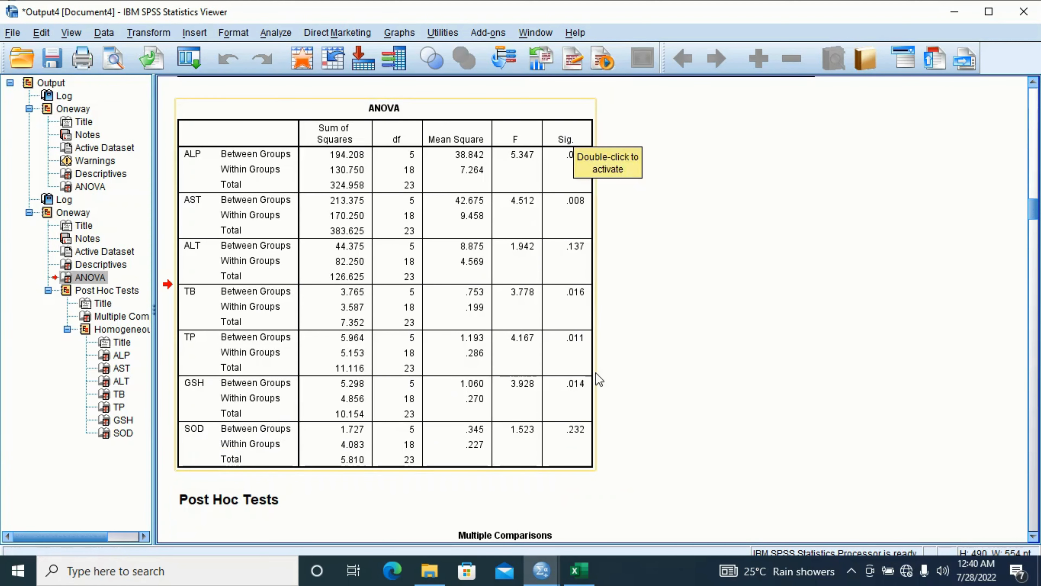
click(826, 345)
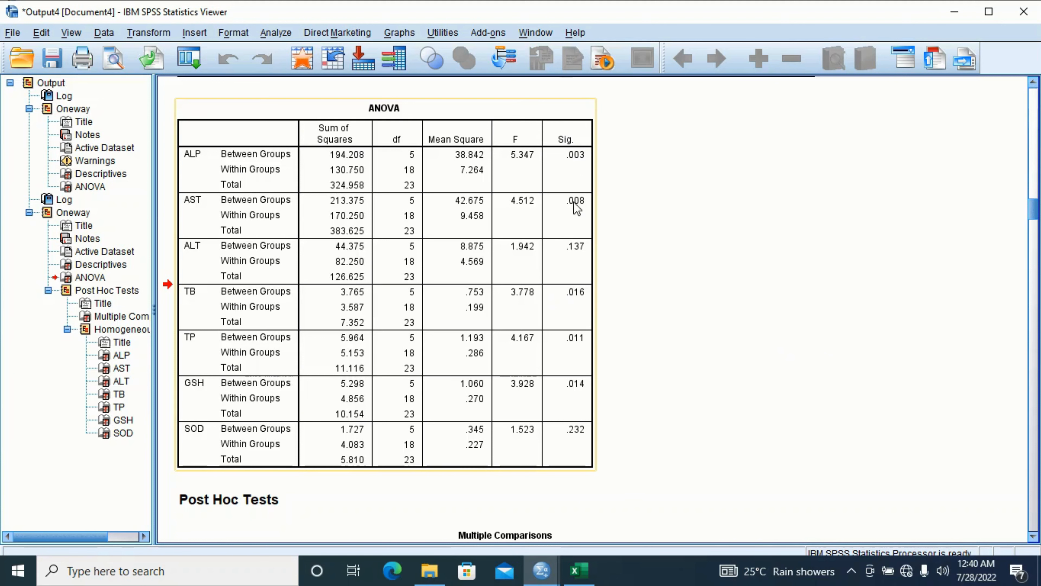
click(794, 341)
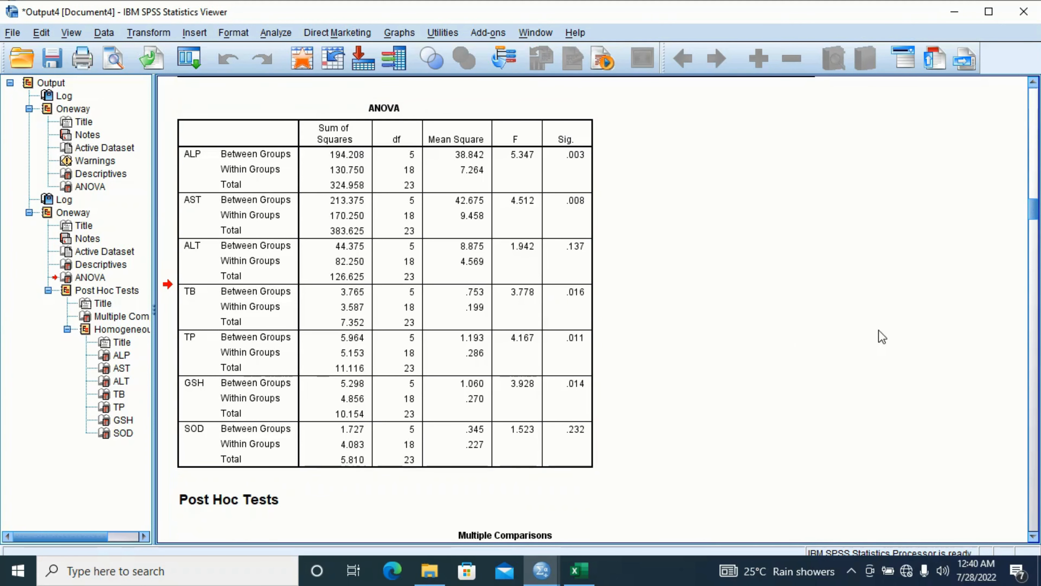
drag(1037, 219, 1034, 132)
click(574, 178)
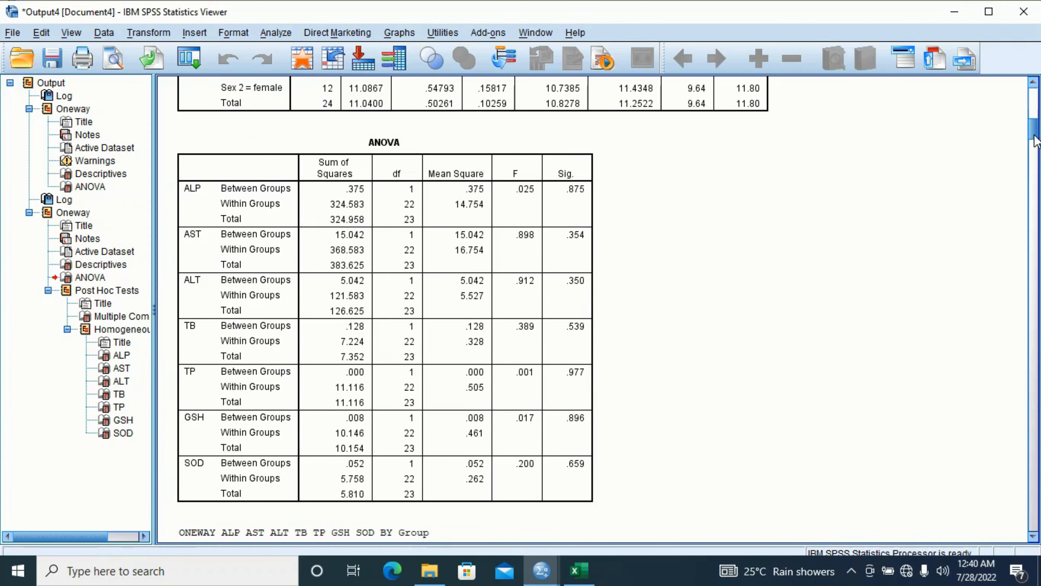
drag(1035, 140, 1030, 220)
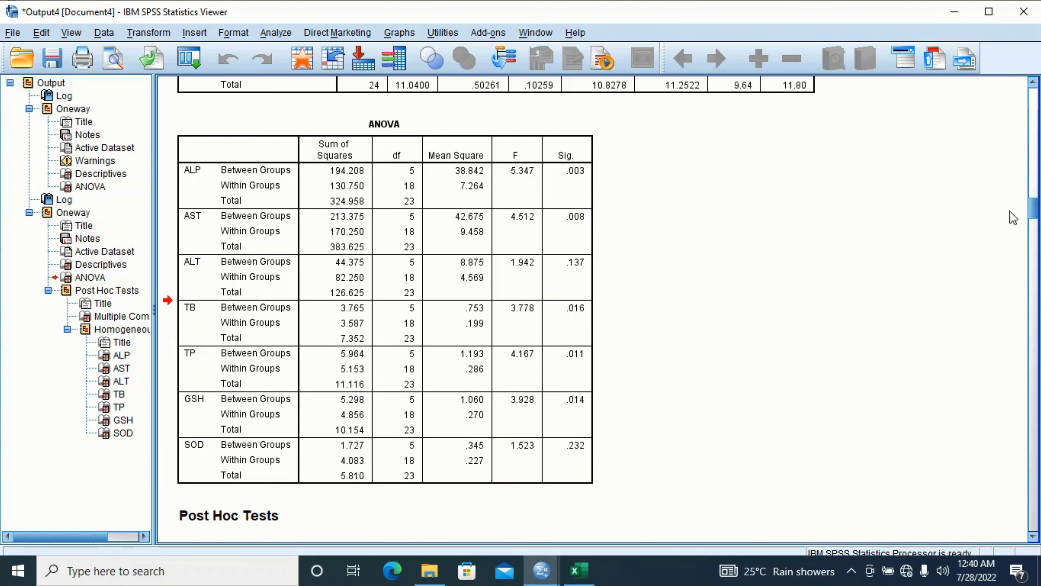
drag(1034, 213, 1038, 187)
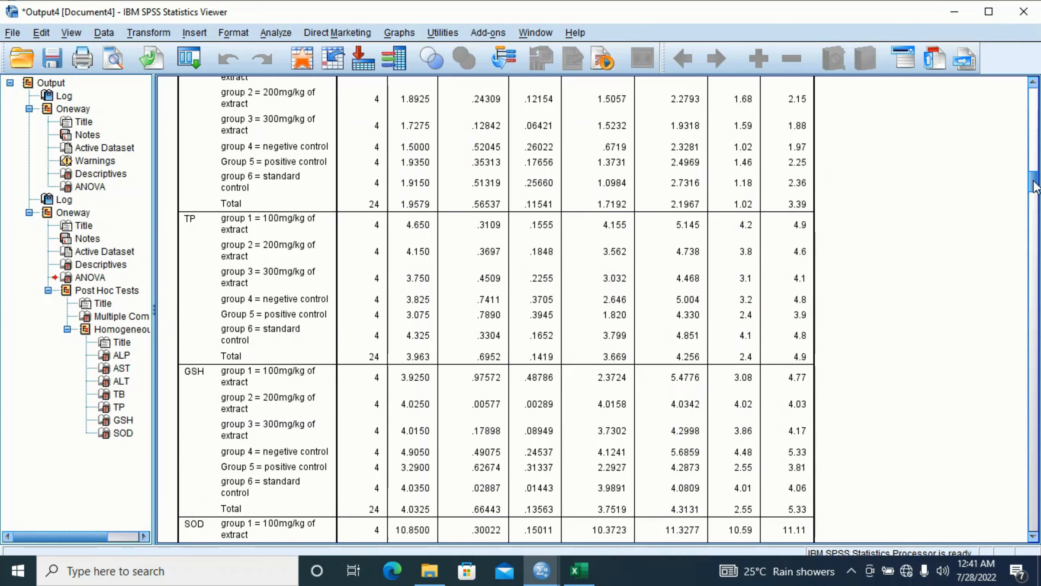
drag(1035, 186, 1034, 160)
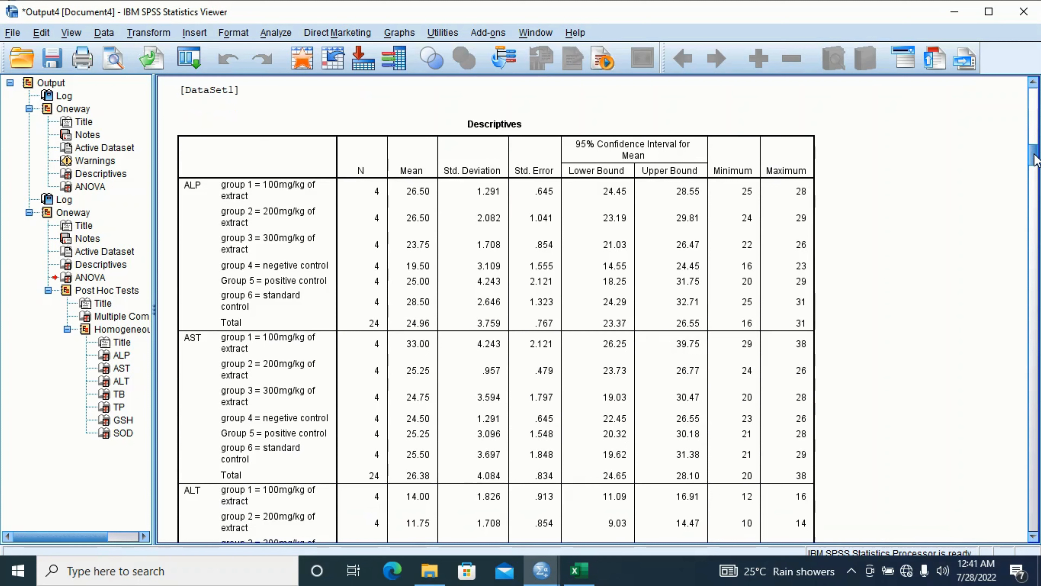